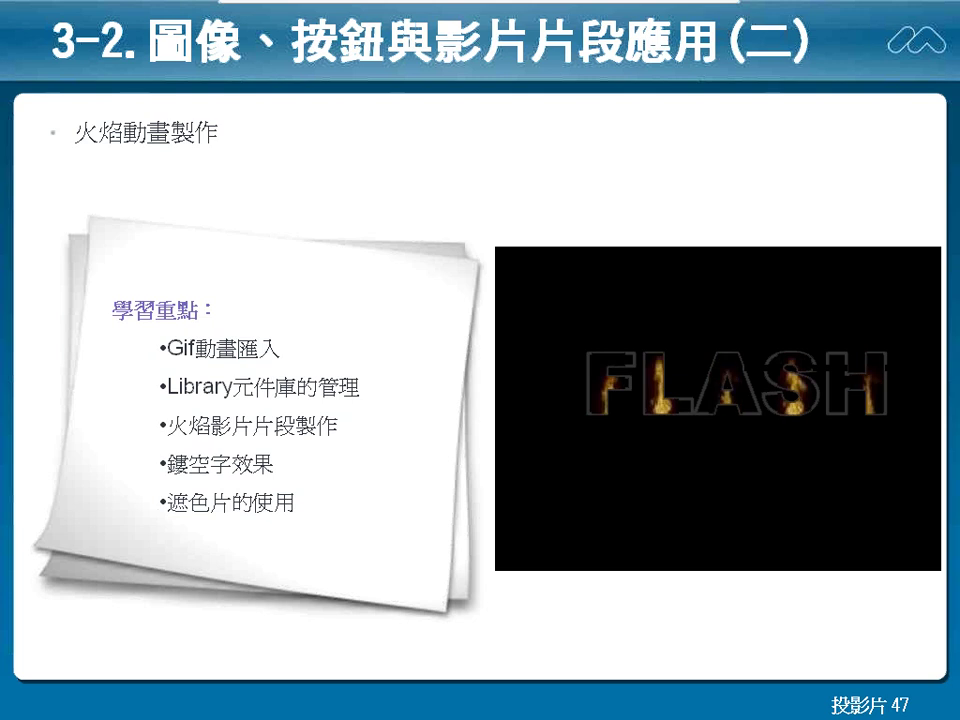
# Step: Switch to the file explorer and open the 火焰 folder inside Lesson4
pyautogui.hotkey('alt', 'Tab')
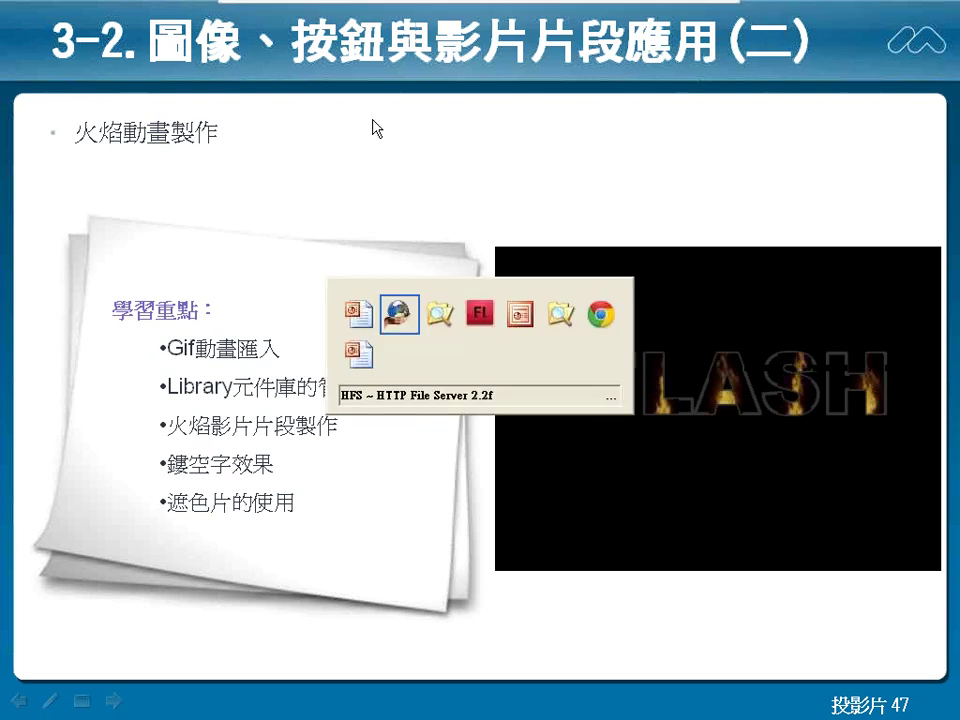
pyautogui.hotkey('alt', 'Tab')
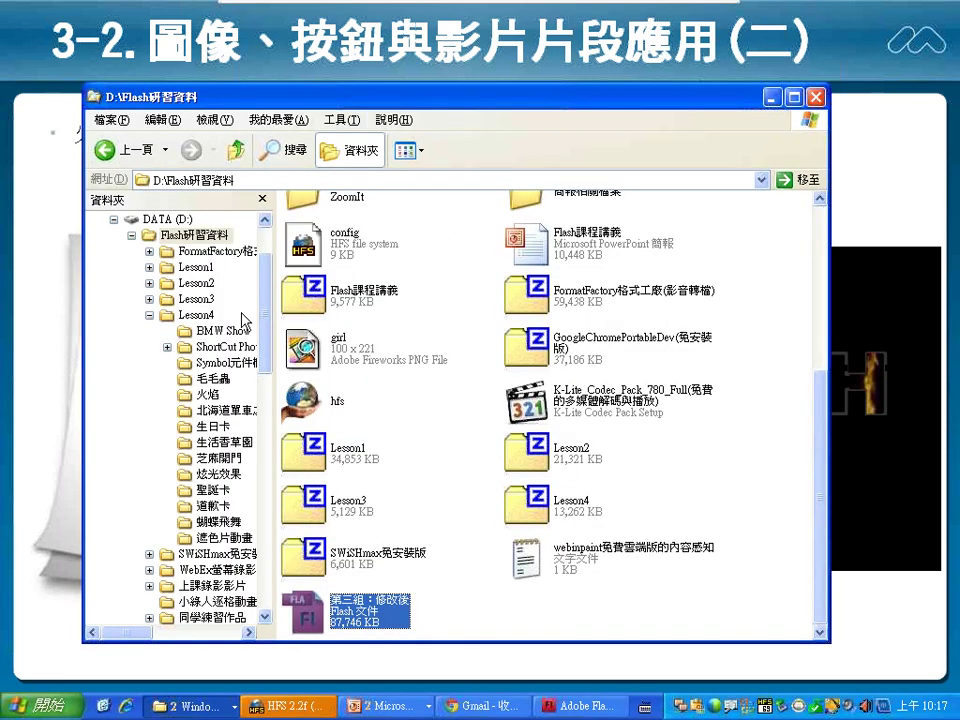
pyautogui.click(196, 315)
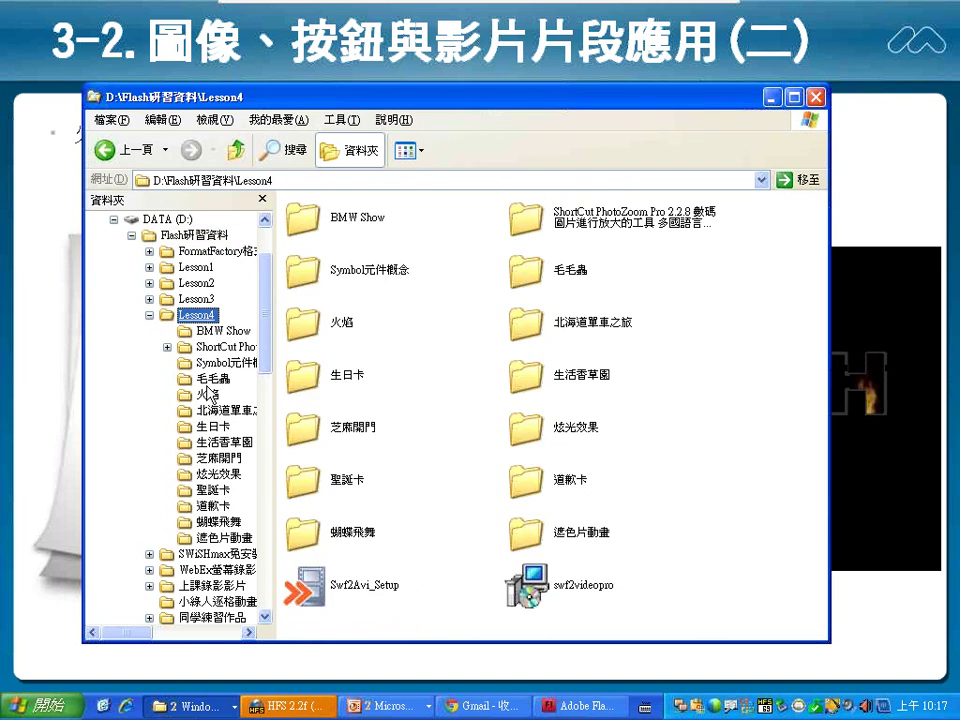
pyautogui.click(208, 394)
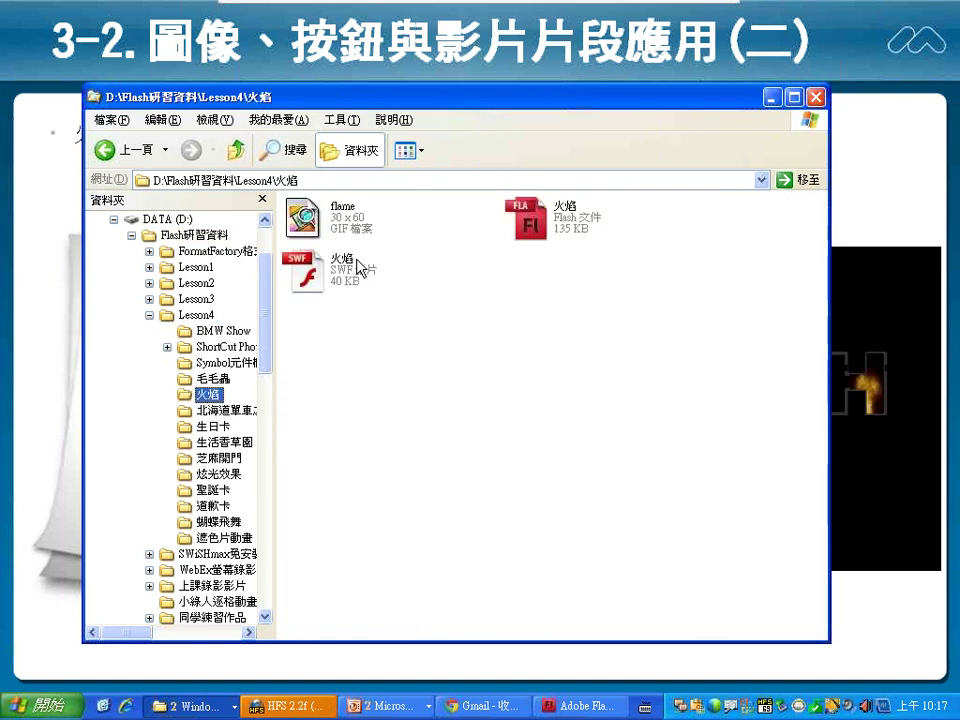
# Step: Look over the flame GIF, 火焰 SWF and 火焰 FLA files, and open the 火焰 FLA in Flash
pyautogui.click(537, 226)
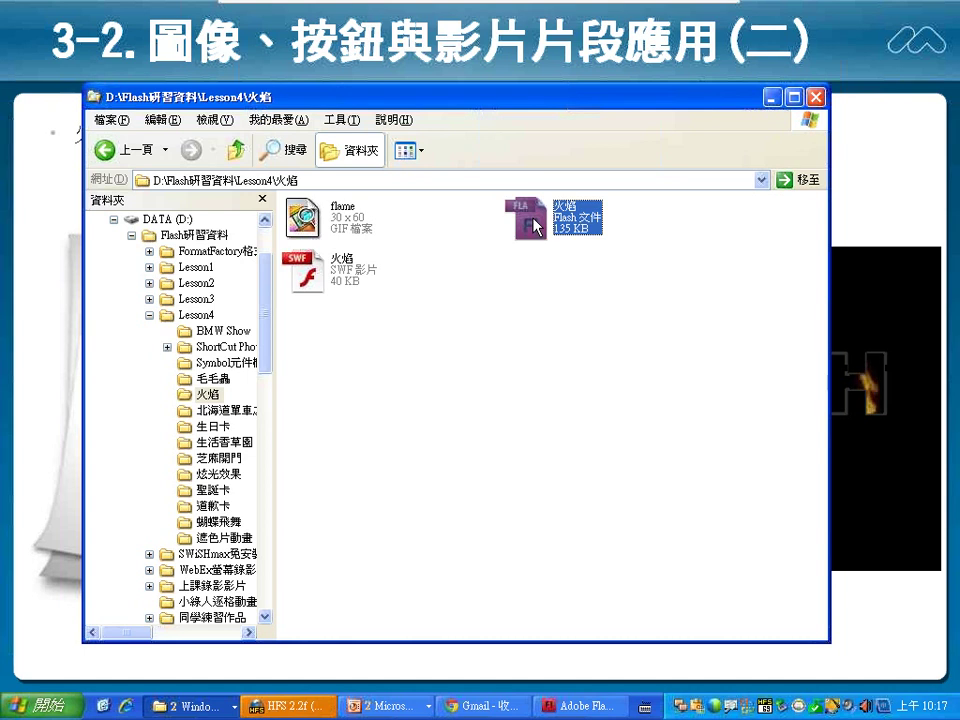
pyautogui.click(312, 265)
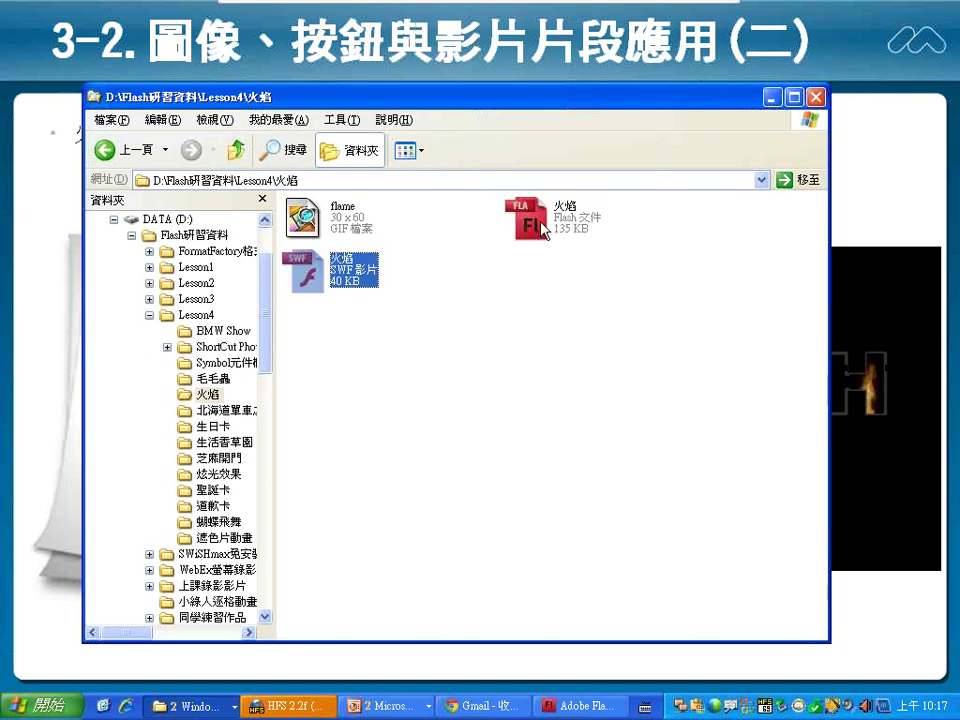
pyautogui.click(541, 228)
pyautogui.click(316, 228)
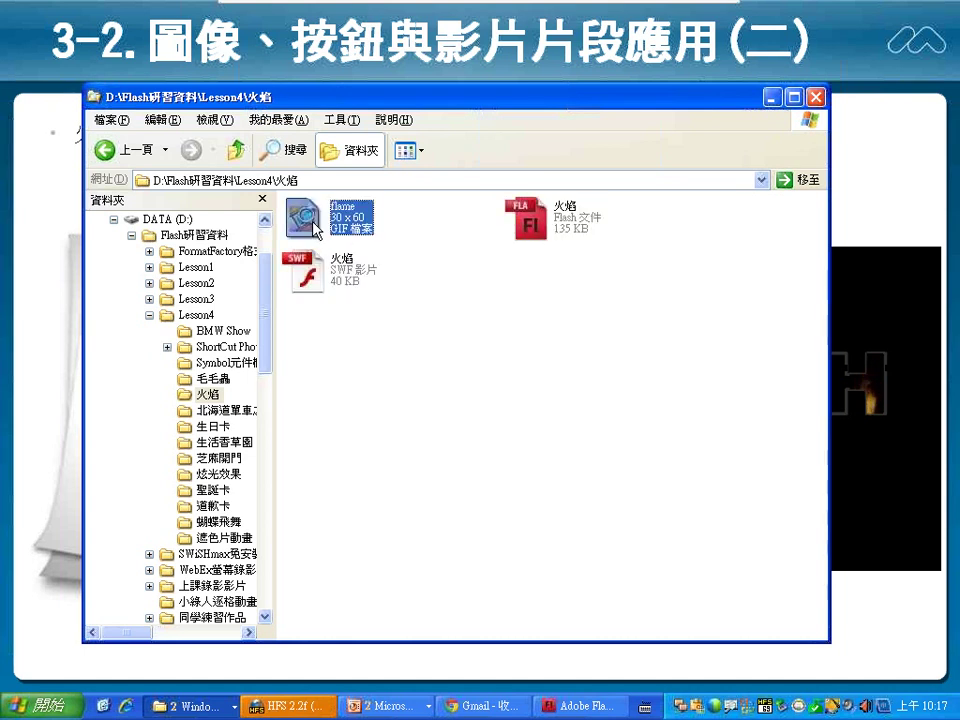
pyautogui.click(557, 226)
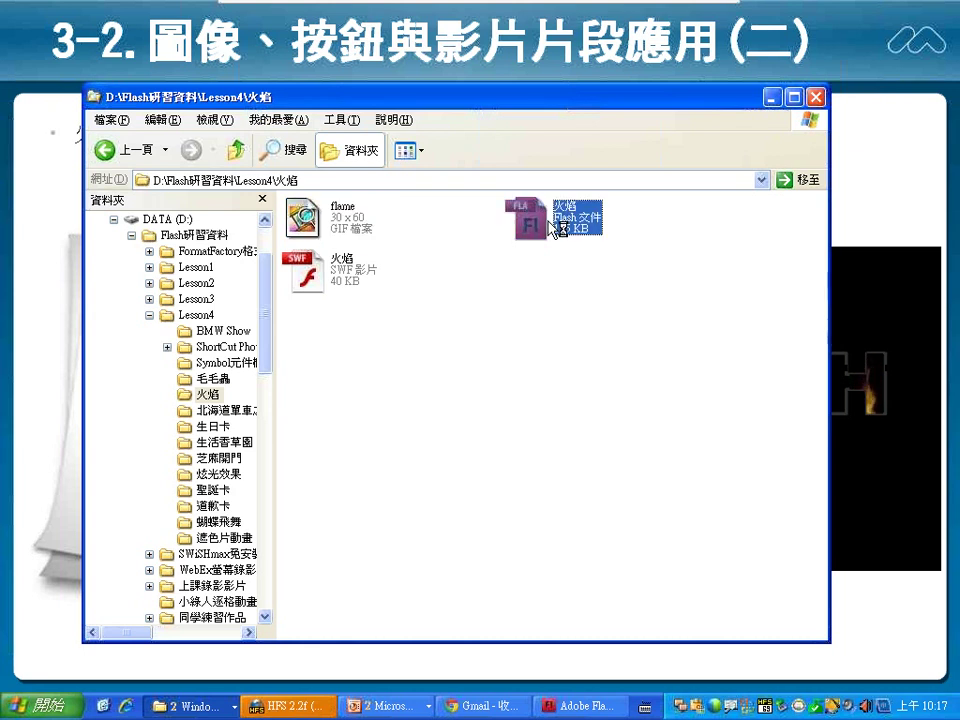
pyautogui.doubleClick(552, 226)
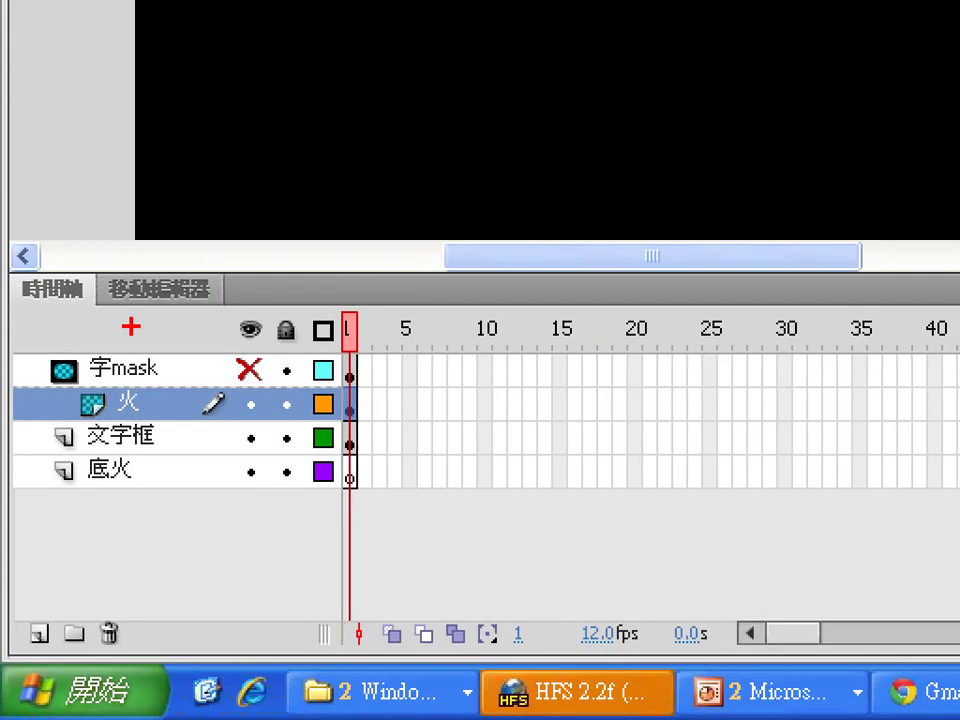
# Step: Examine the timeline's layer stack, marking the four layers and circling the 字mask layer on screen
pyautogui.moveTo(46, 331); pyautogui.dragTo(36, 492)
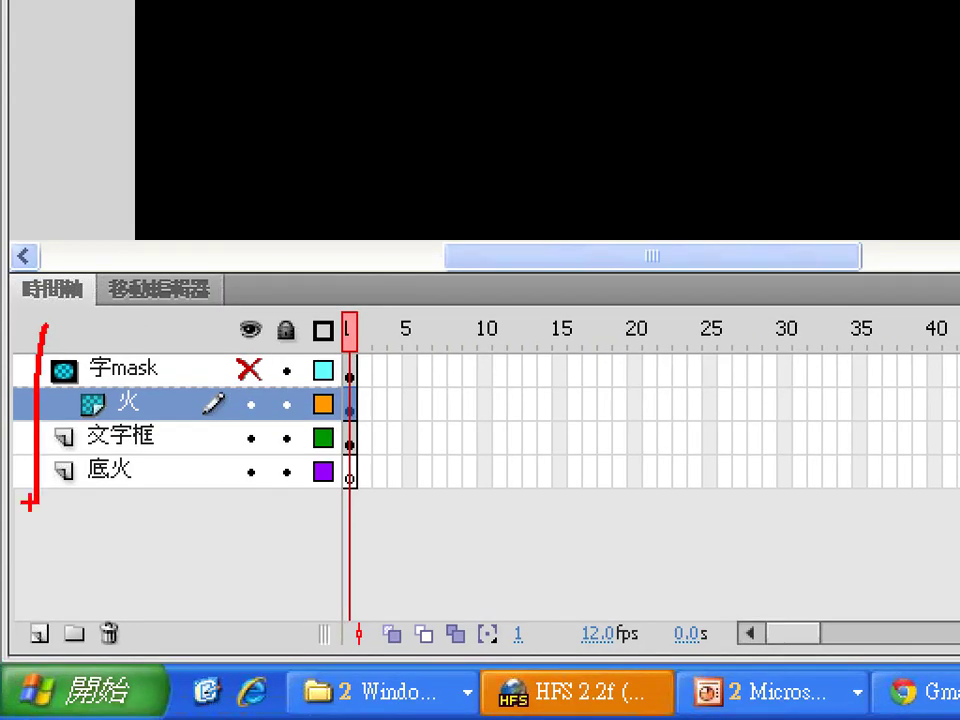
pyautogui.moveTo(158, 383)
pyautogui.mouseDown()
pyautogui.moveTo(82, 375)
pyautogui.moveTo(170, 305)
pyautogui.moveTo(204, 390)
pyautogui.mouseUp()
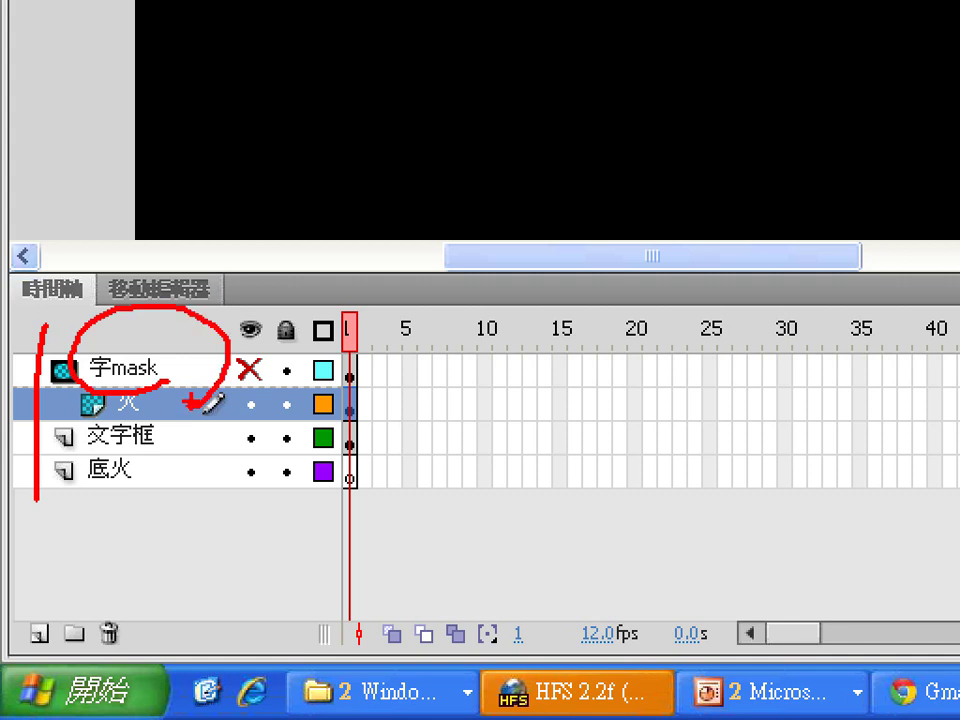
pyautogui.press('Escape')
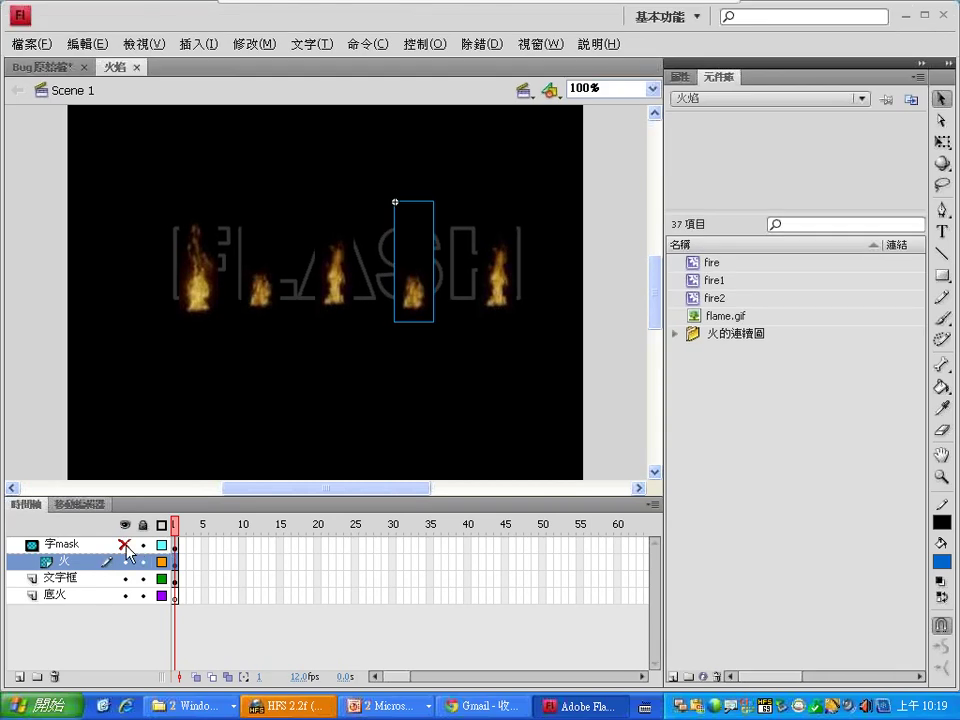
# Step: Isolate the 文字框 layer by hiding the 火 and 底火 layers, and select its first frame to view the text outline
pyautogui.click(125, 561)
pyautogui.click(125, 578)
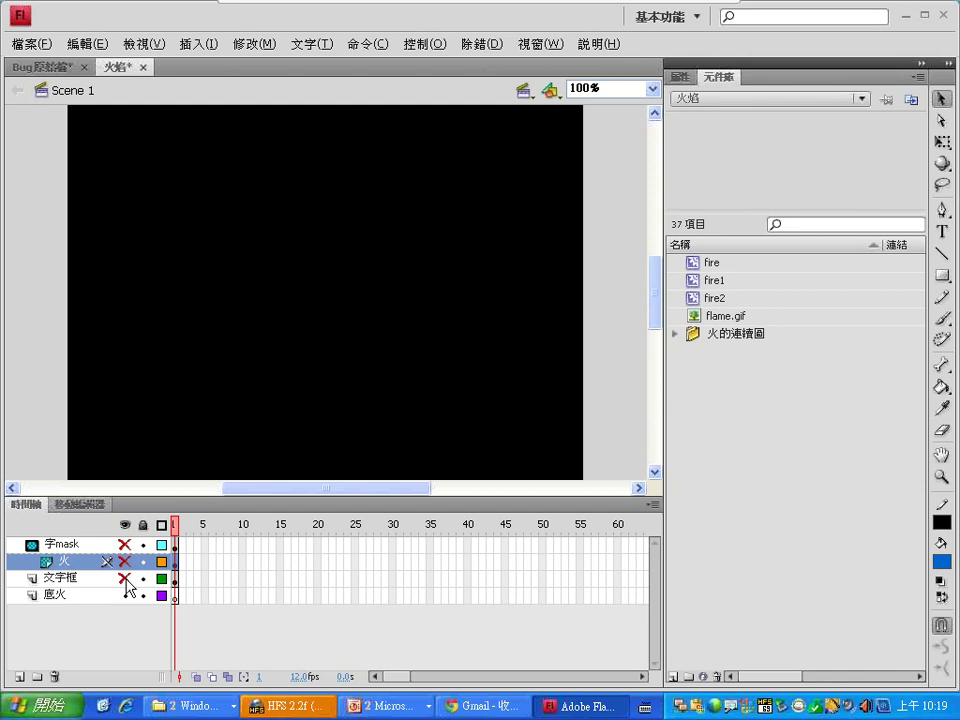
pyautogui.click(125, 595)
pyautogui.click(125, 595)
pyautogui.click(125, 595)
pyautogui.click(125, 578)
pyautogui.click(177, 582)
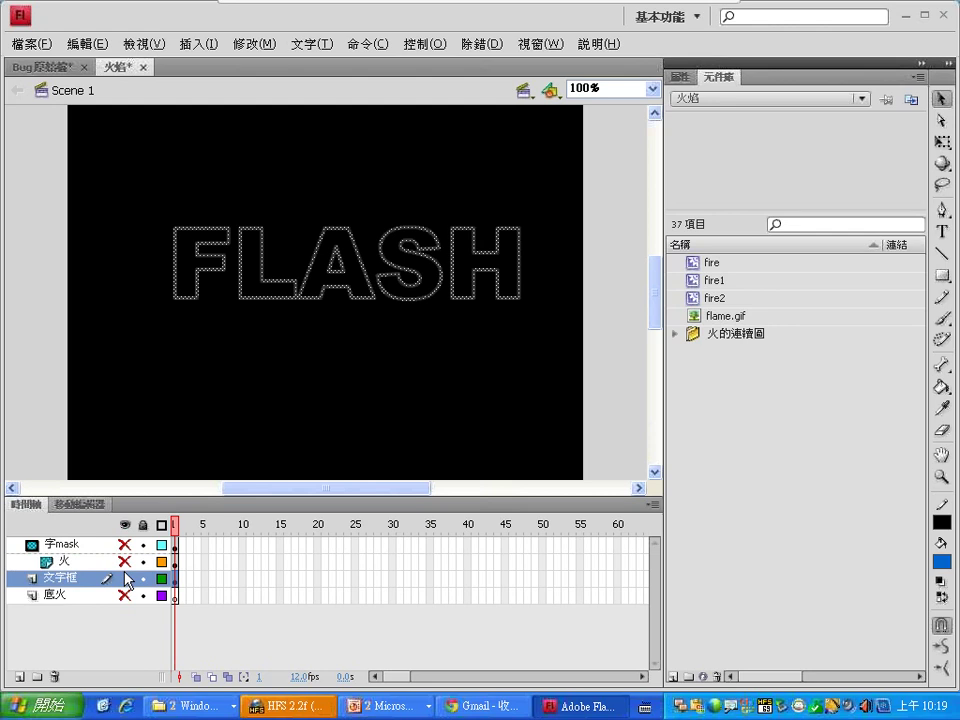
# Step: Show the 火 layer, hide the 文字框 layer, and inspect the five flame instances on the stage one by one
pyautogui.click(125, 561)
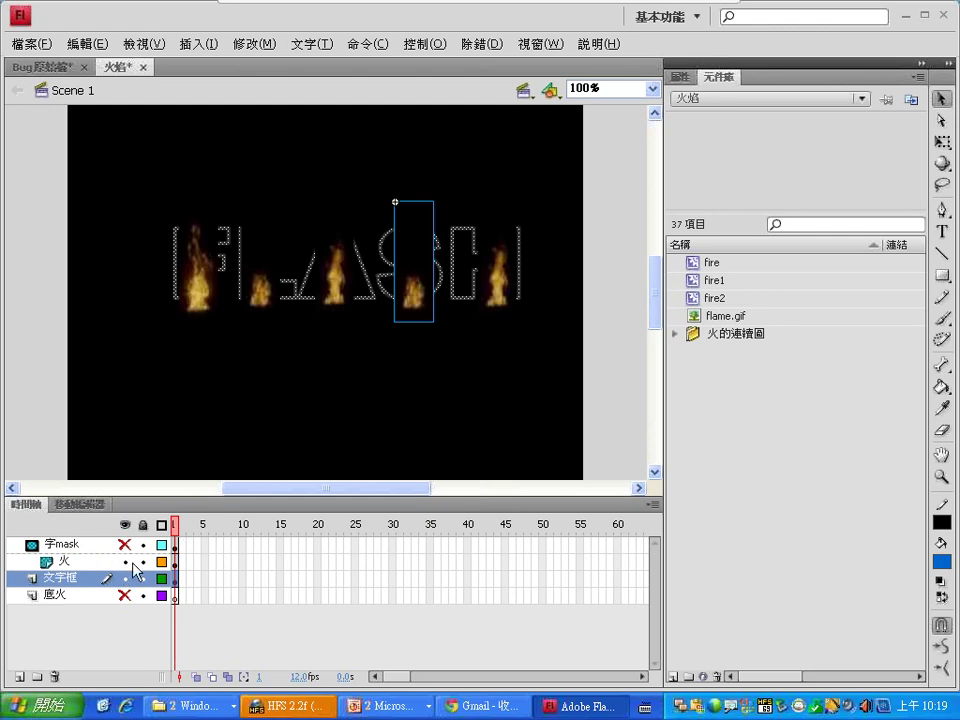
pyautogui.click(125, 578)
pyautogui.click(214, 300)
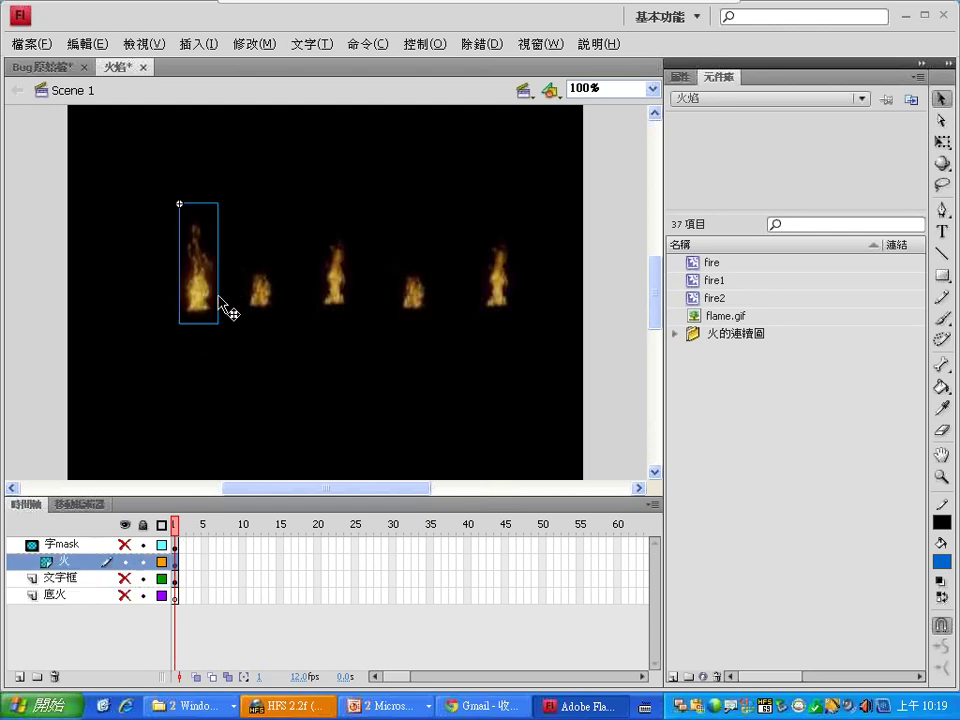
pyautogui.click(255, 300)
pyautogui.click(338, 292)
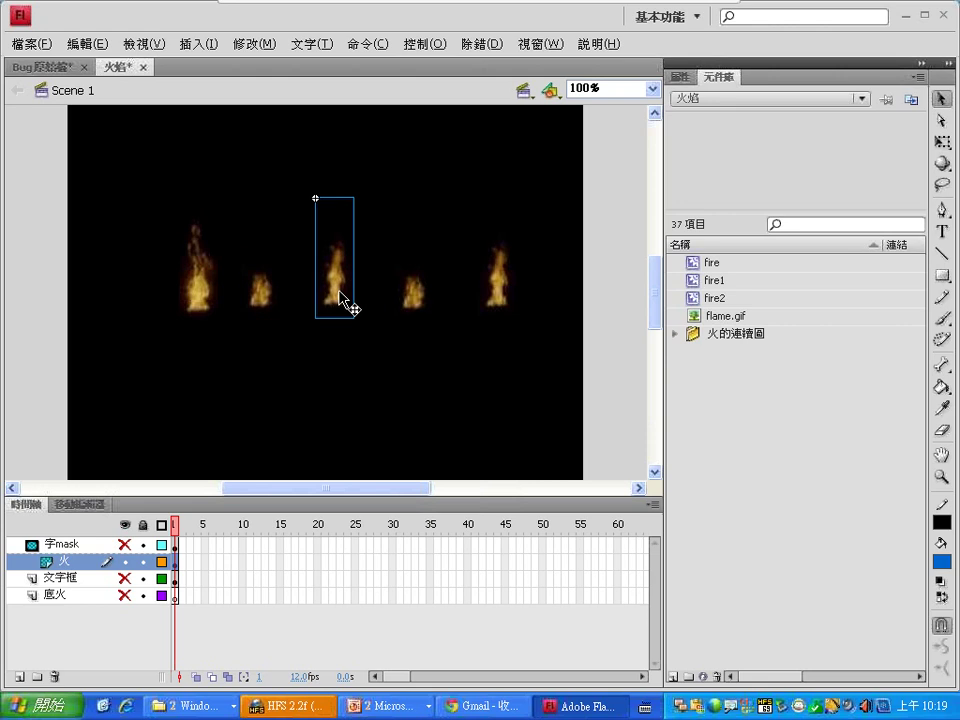
pyautogui.click(428, 303)
pyautogui.click(503, 296)
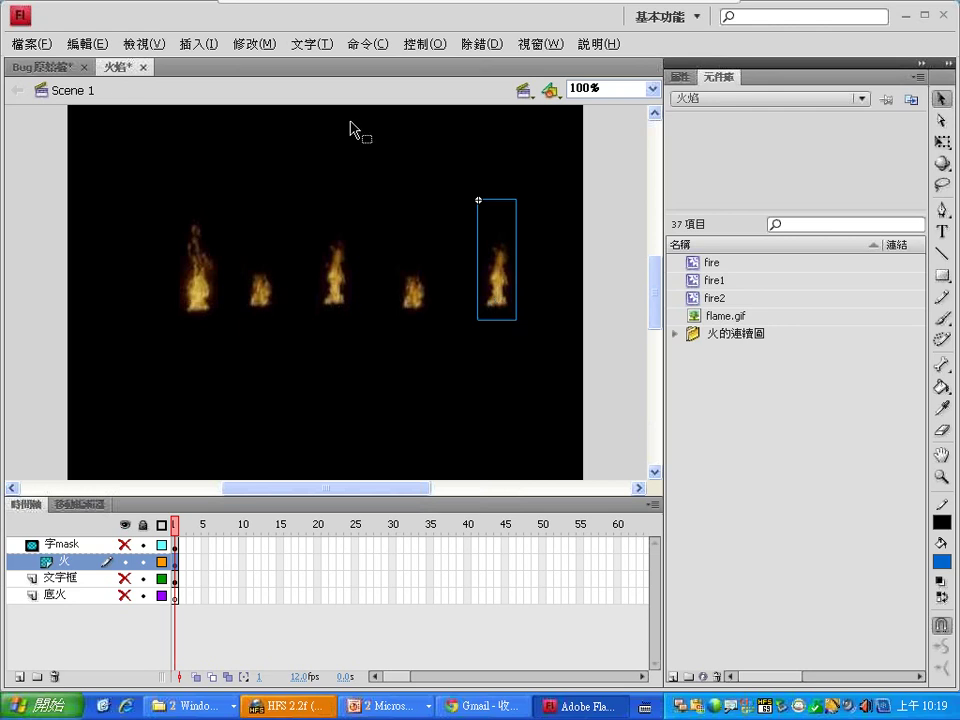
# Step: Create a new Flash file of the ActionScript 2.0 type
pyautogui.click(30, 45)
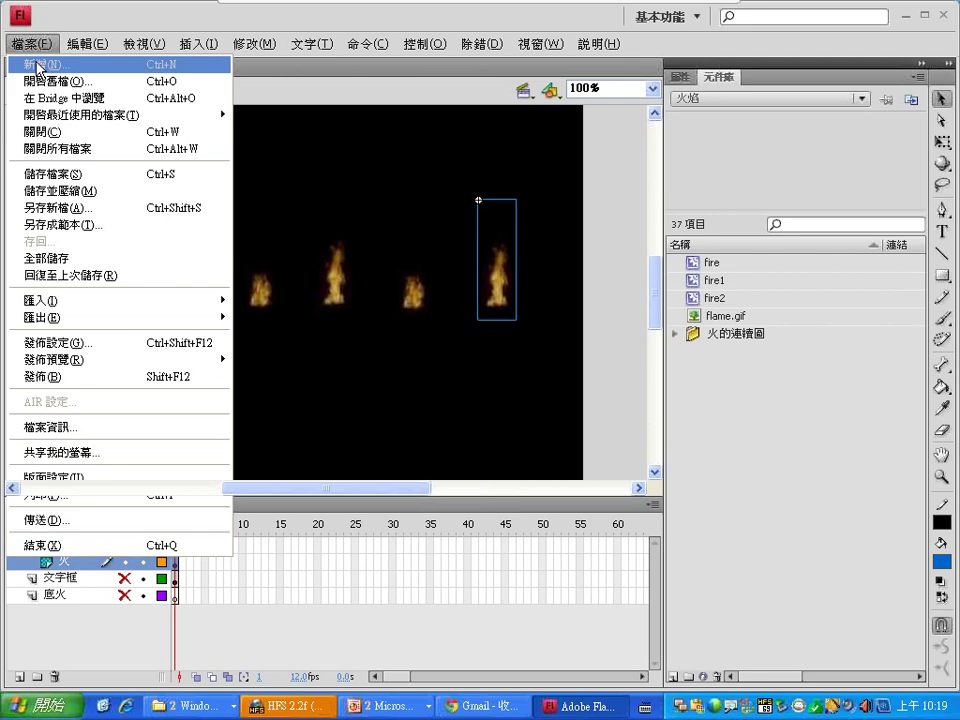
pyautogui.click(32, 59)
pyautogui.click(363, 251)
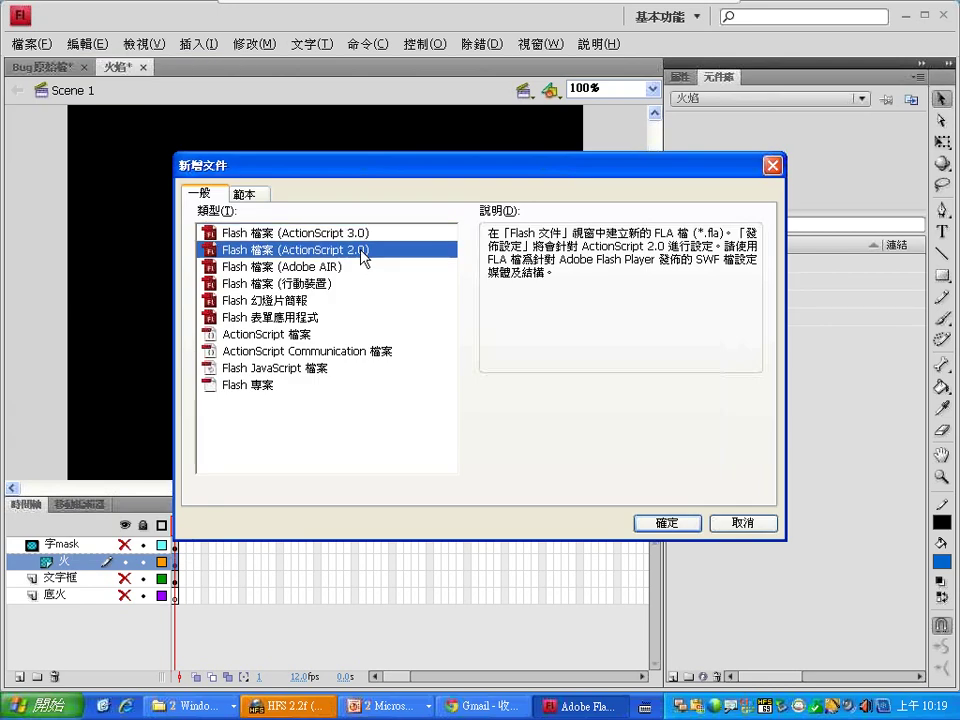
pyautogui.click(667, 523)
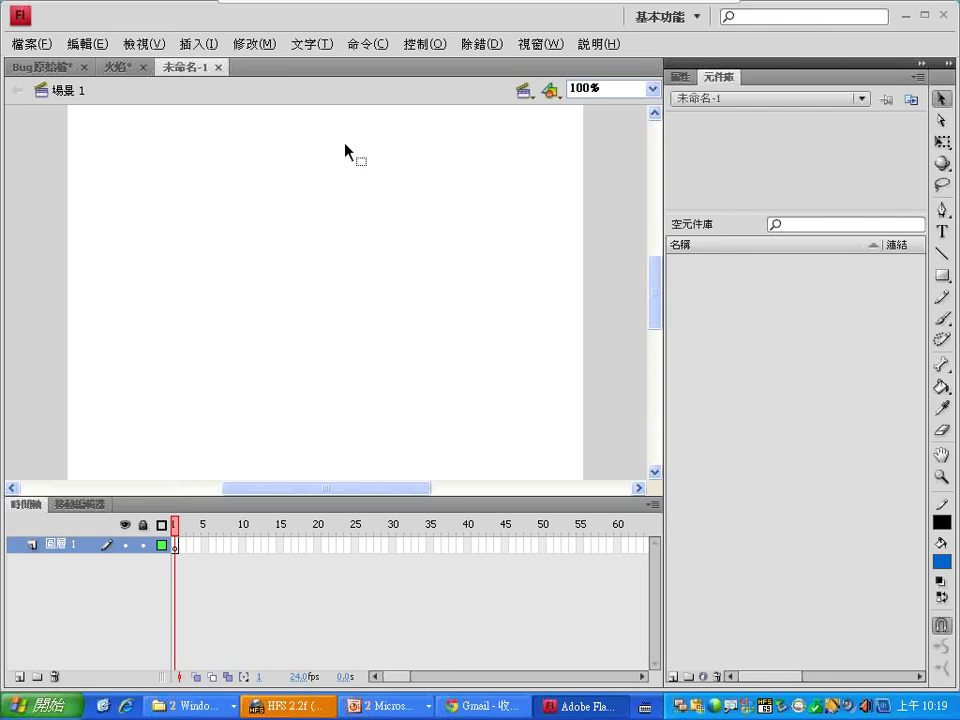
# Step: Set the new document's background color to black in the document properties
pyautogui.click(251, 47)
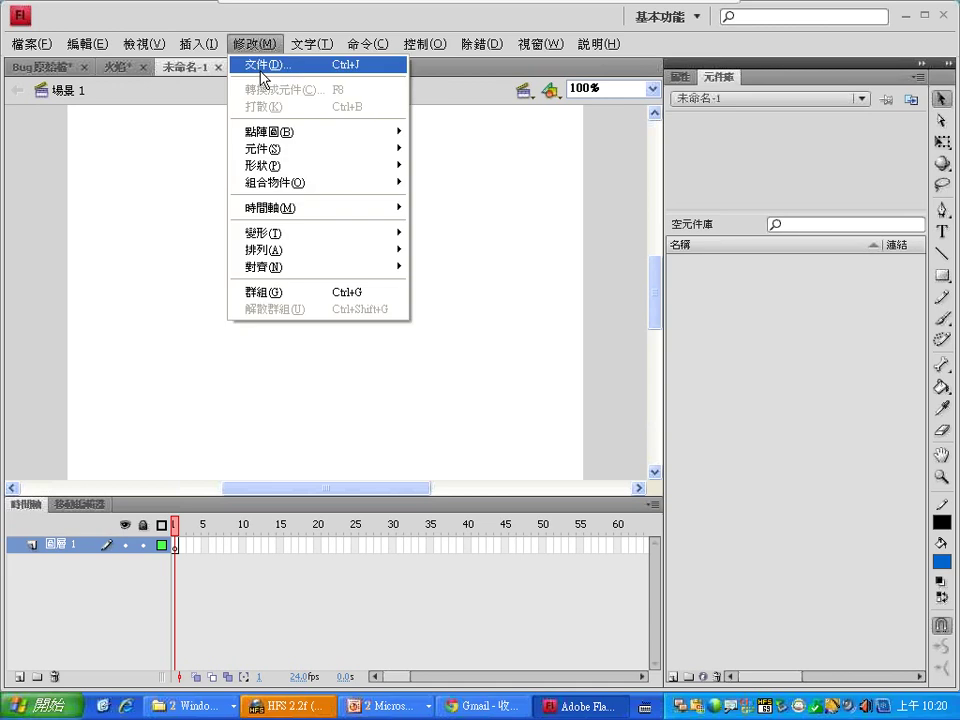
pyautogui.click(262, 65)
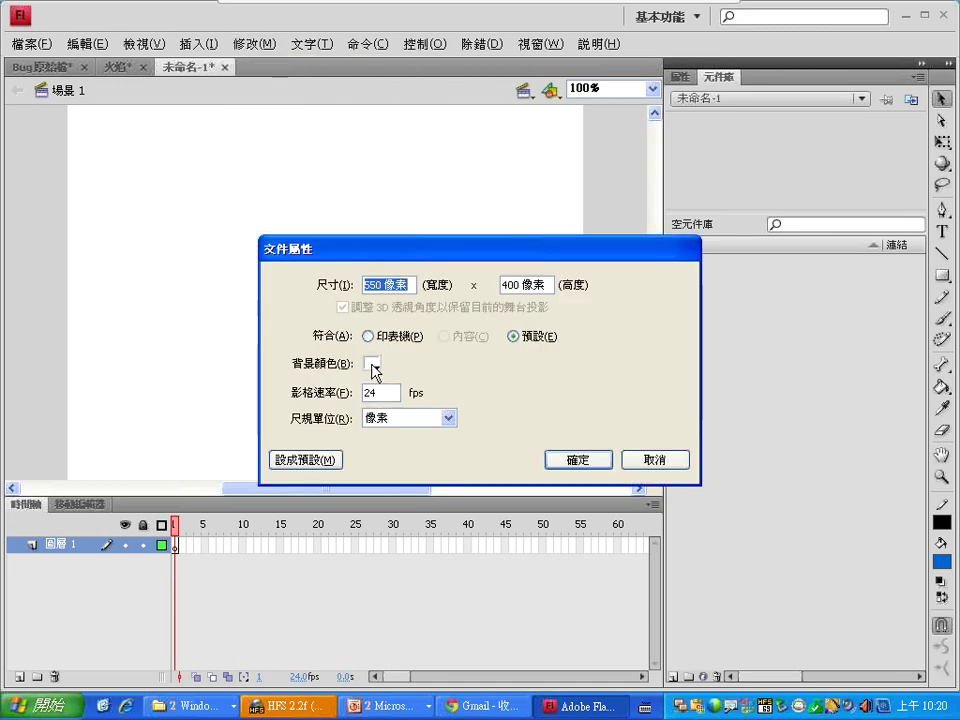
pyautogui.click(373, 364)
pyautogui.click(377, 398)
pyautogui.click(566, 463)
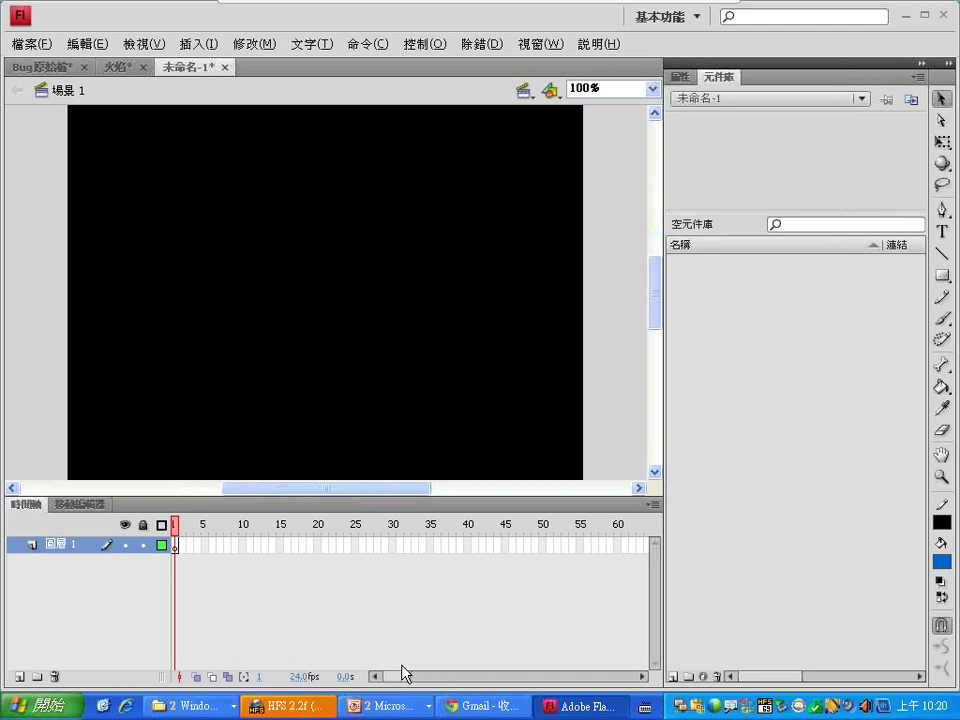
# Step: Create a new movie clip (影片片段) symbol named 火焰
pyautogui.click(197, 45)
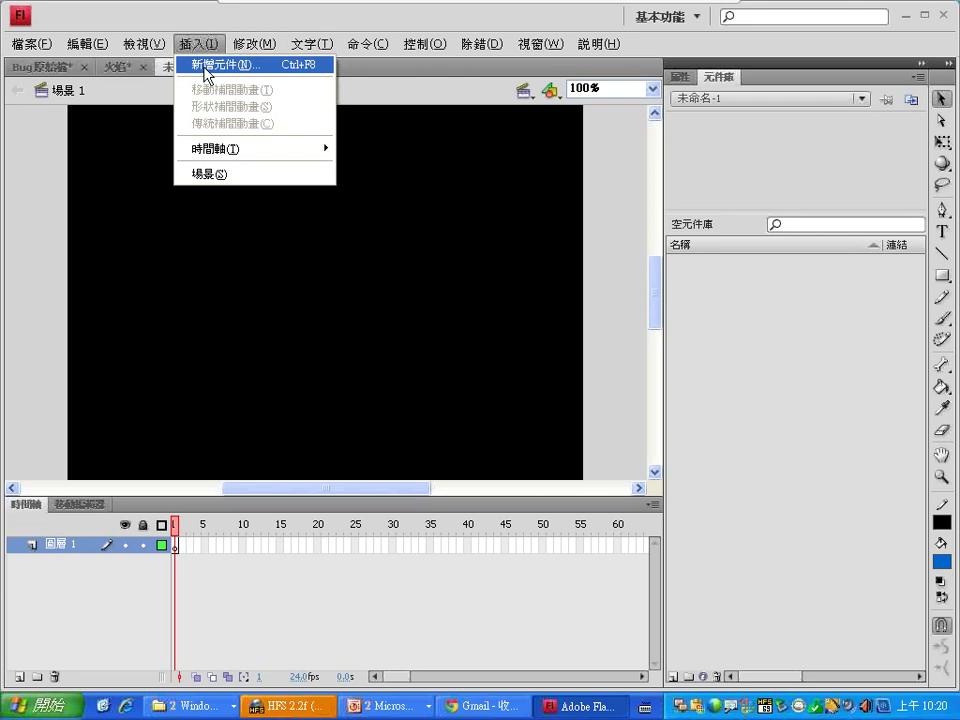
pyautogui.click(207, 66)
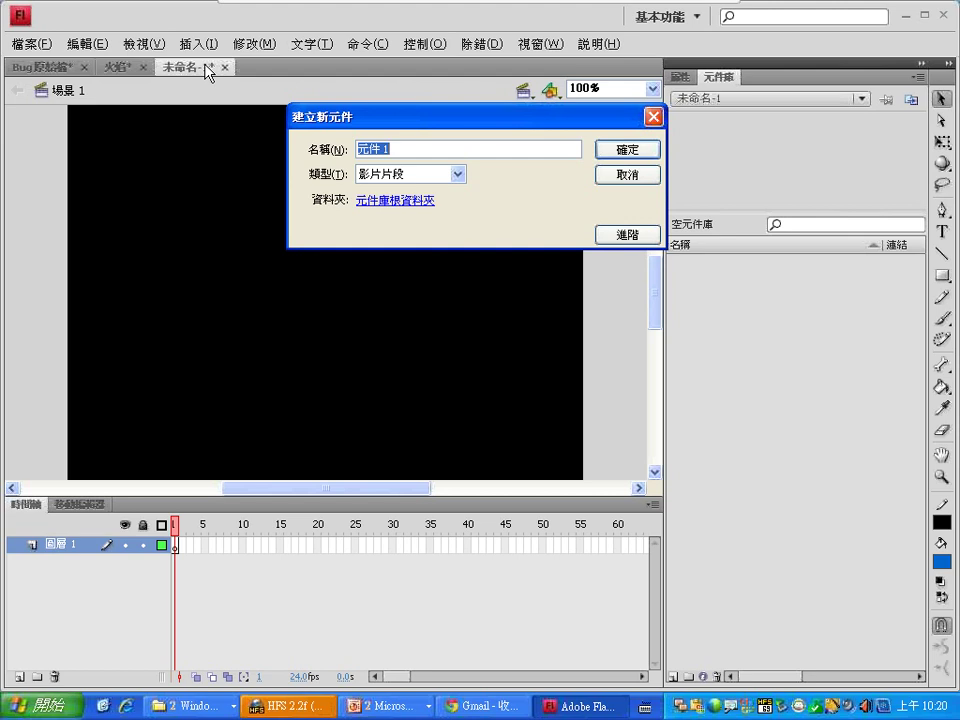
pyautogui.click(444, 175)
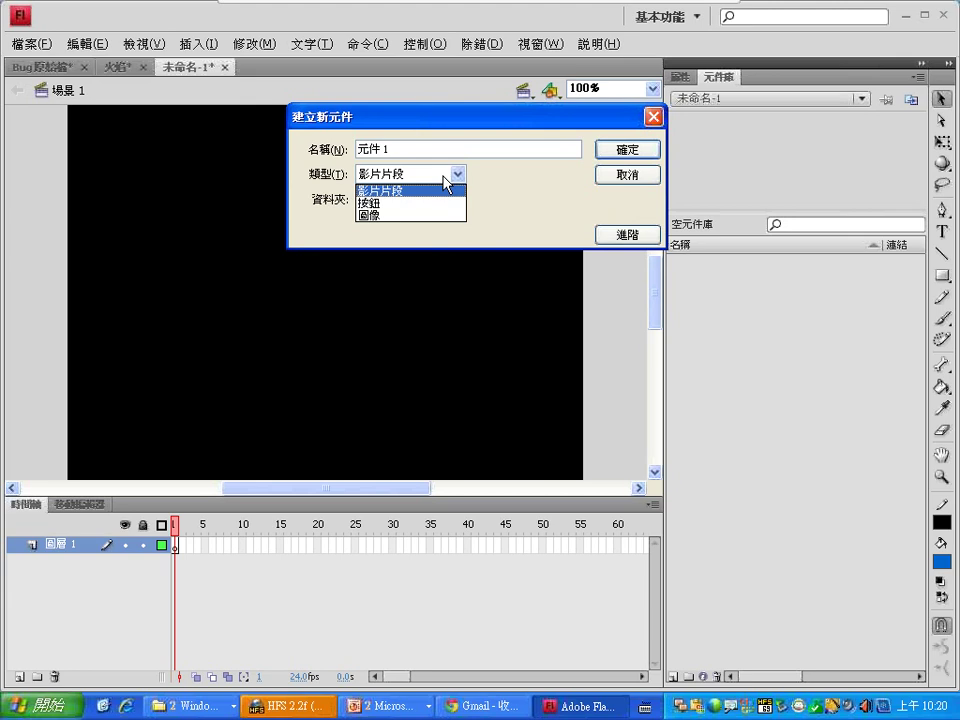
pyautogui.click(443, 176)
pyautogui.moveTo(424, 151); pyautogui.dragTo(345, 155)
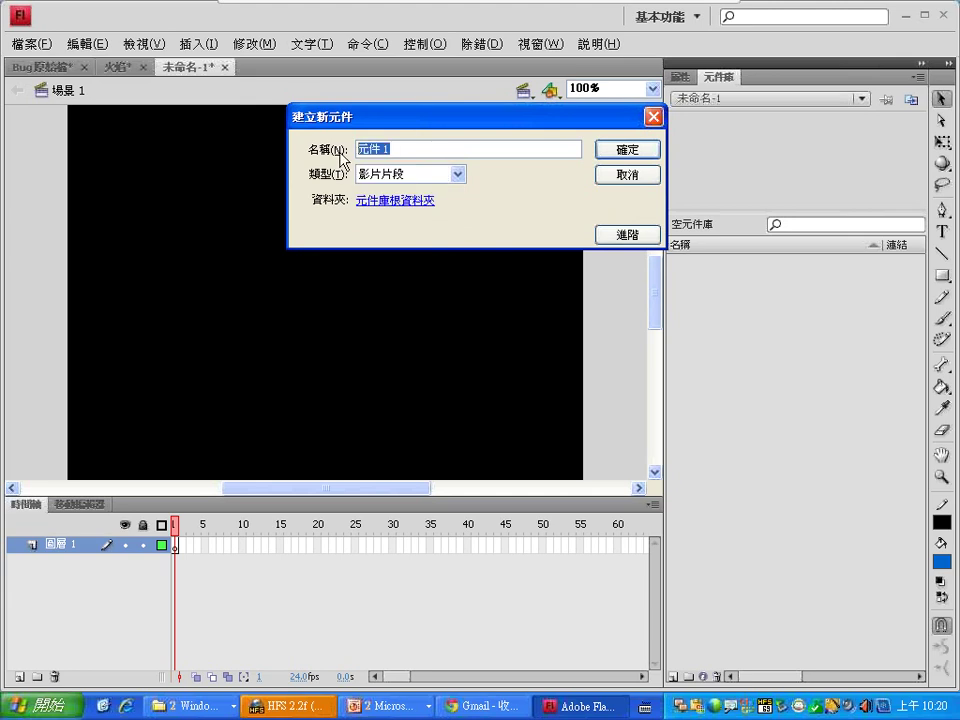
pyautogui.write('火')
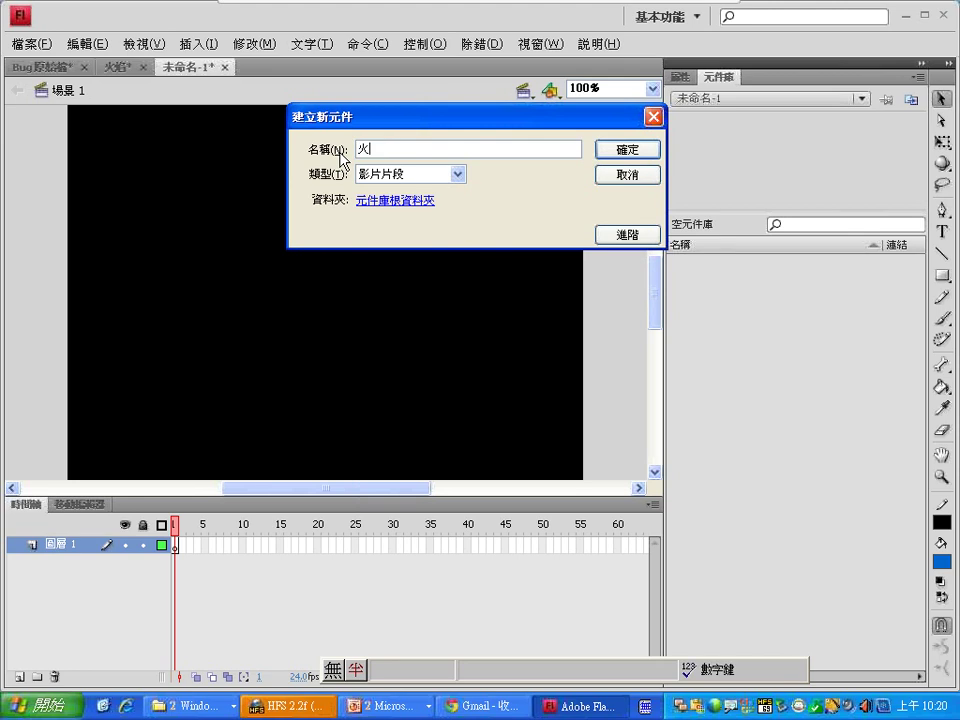
pyautogui.write('fgn')
pyautogui.press('BackSpace')
pyautogui.press('BackSpace')
pyautogui.write('n')
pyautogui.press('space')
pyautogui.click(614, 151)
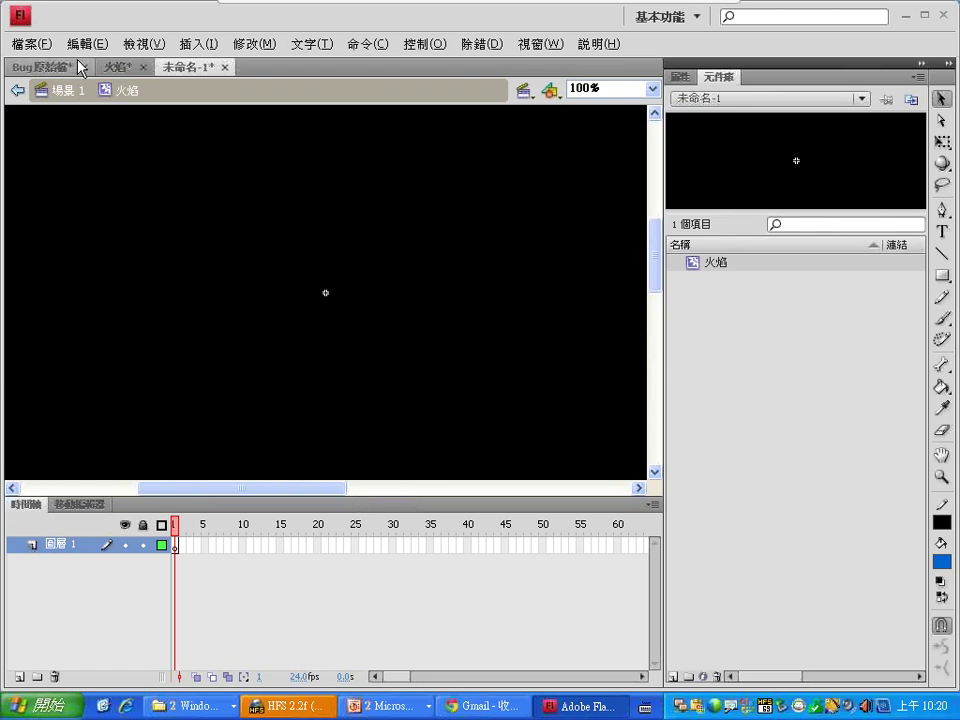
# Step: Switch to the Lesson4\火焰 folder window and locate the flame GIF file
pyautogui.click(200, 706)
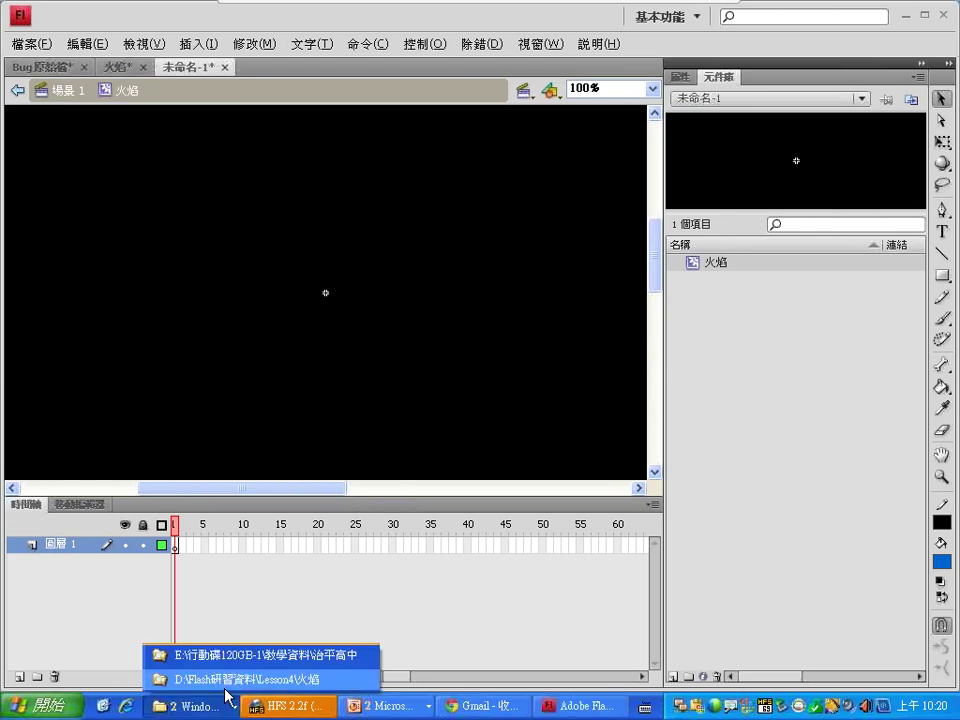
pyautogui.click(225, 686)
pyautogui.click(305, 225)
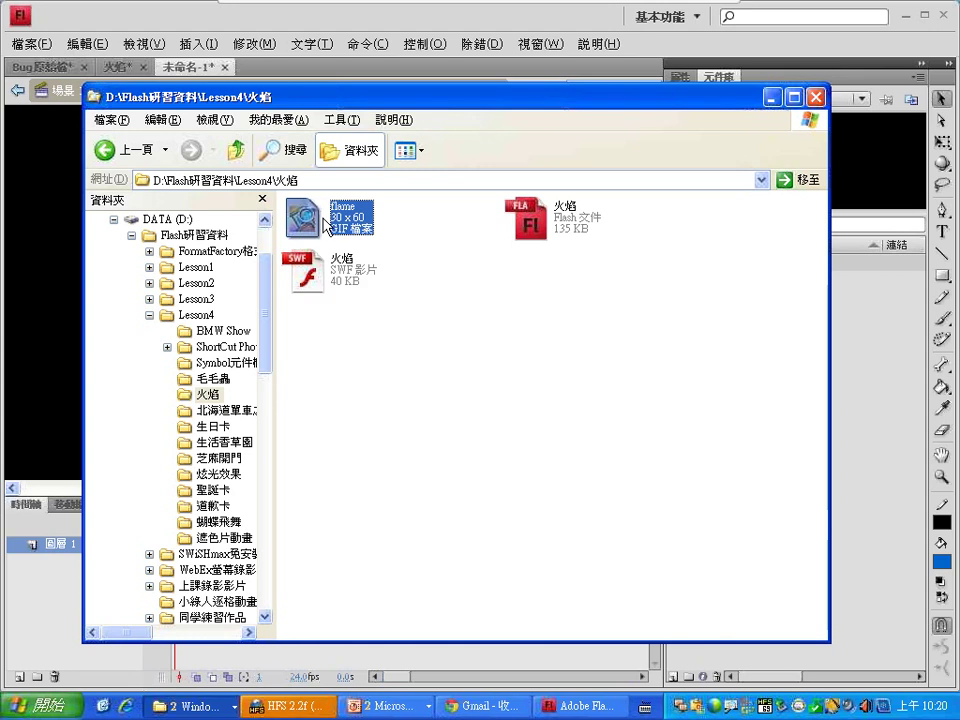
pyautogui.click(40, 46)
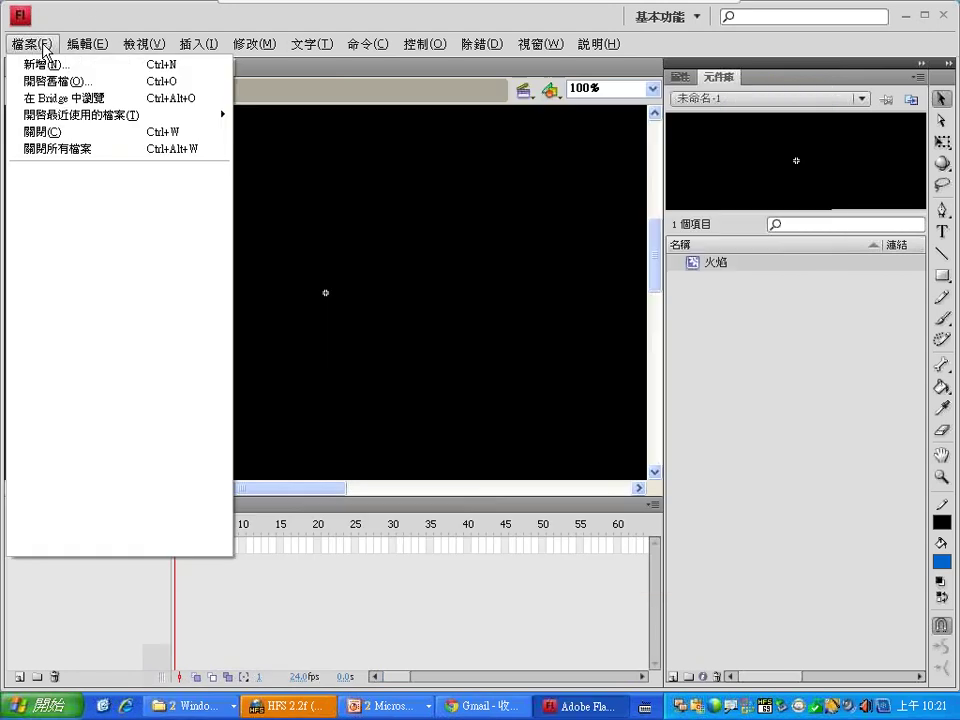
pyautogui.moveTo(94, 300)
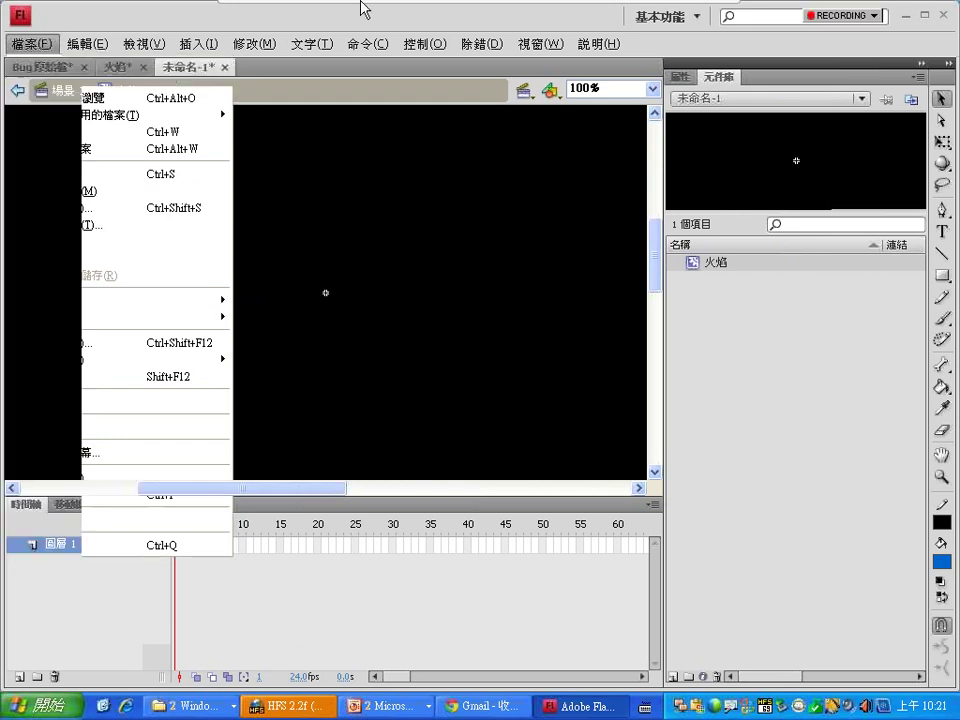
pyautogui.click(261, 17)
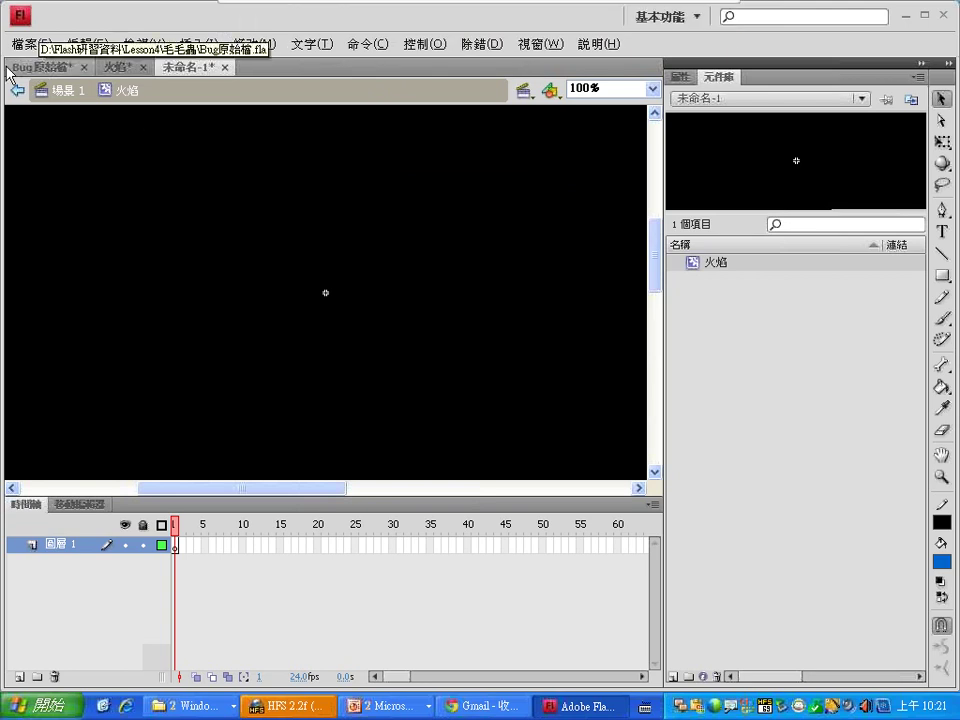
# Step: Import the flame GIF from the 火焰 folder onto the stage of the 火焰 movie clip as a frame sequence
pyautogui.click(28, 44)
pyautogui.moveTo(100, 304)
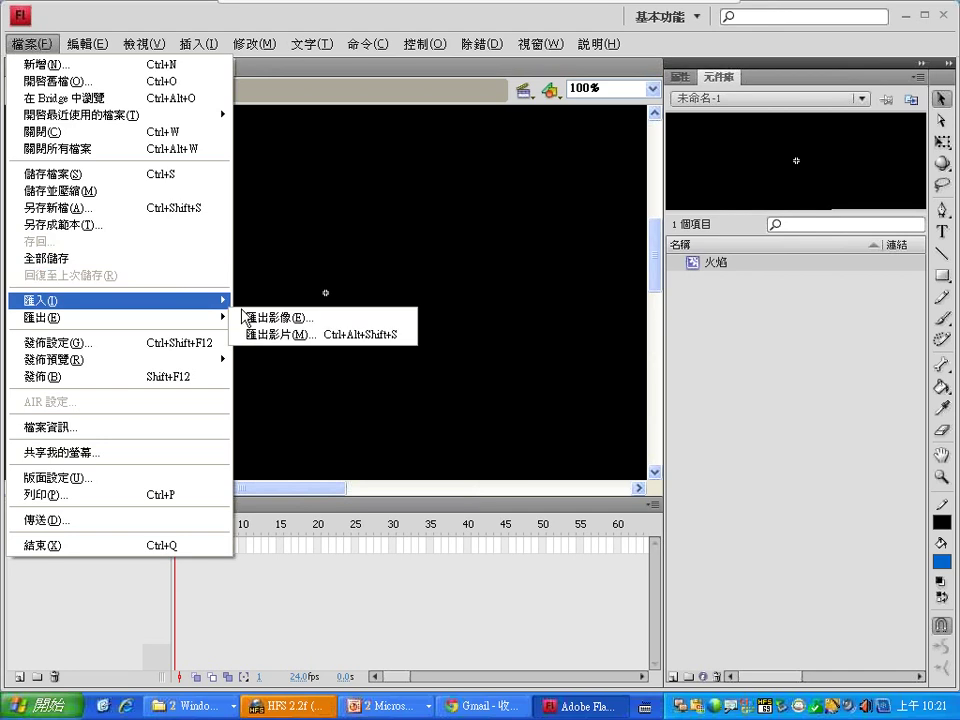
pyautogui.click(248, 316)
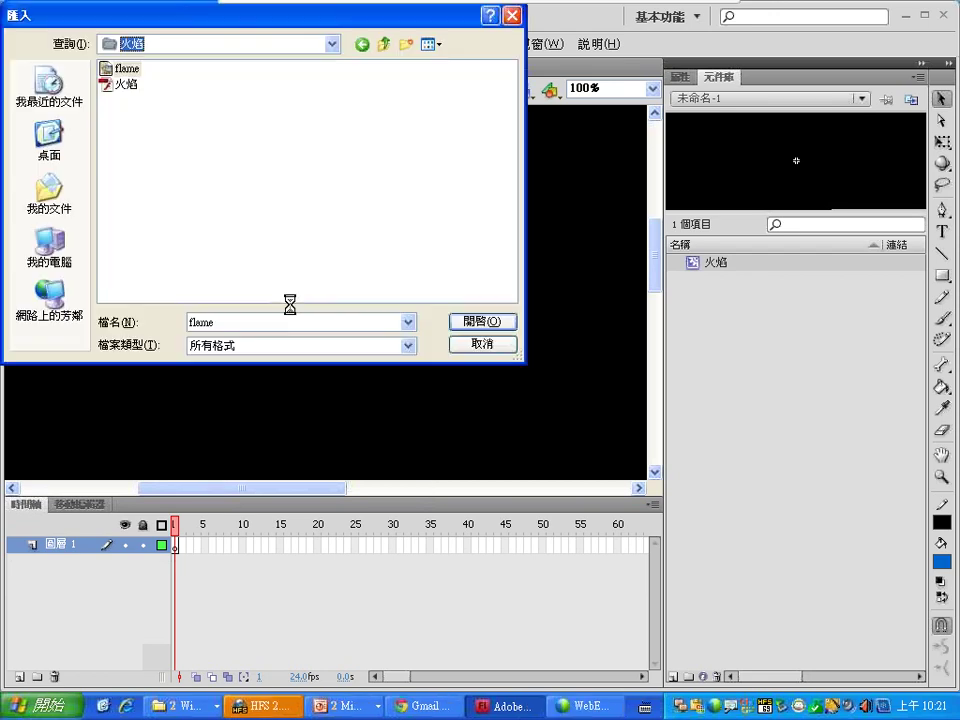
pyautogui.click(480, 322)
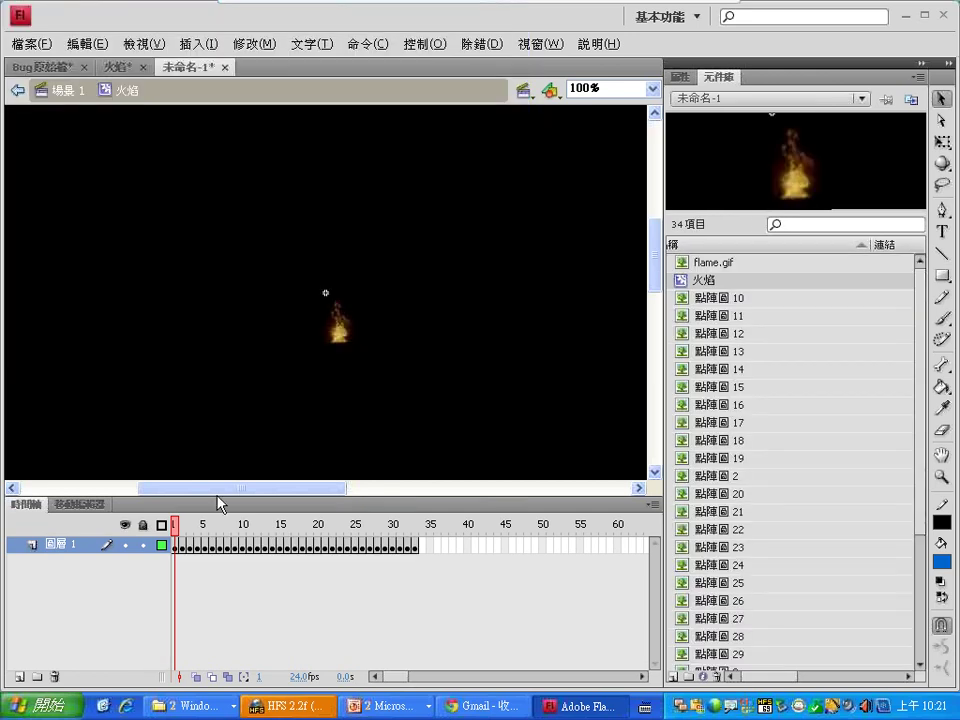
# Step: Scrub through the imported flame frames to frame 33 and preview several of the bitmaps in the library
pyautogui.moveTo(175, 524); pyautogui.dragTo(415, 490)
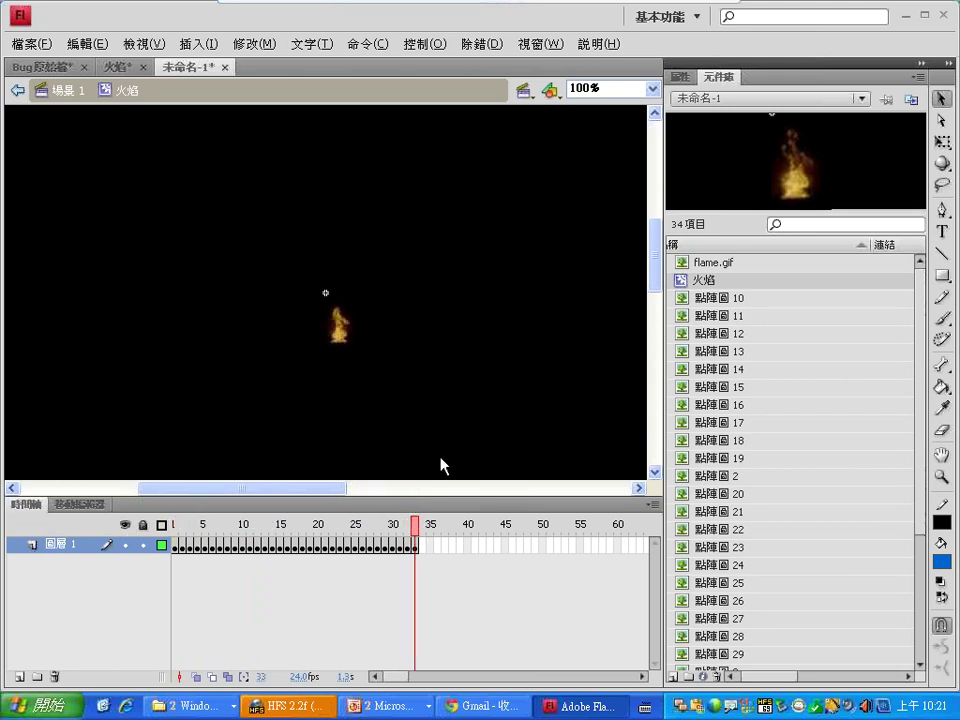
pyautogui.click(726, 315)
pyautogui.click(726, 350)
pyautogui.click(754, 520)
pyautogui.click(748, 566)
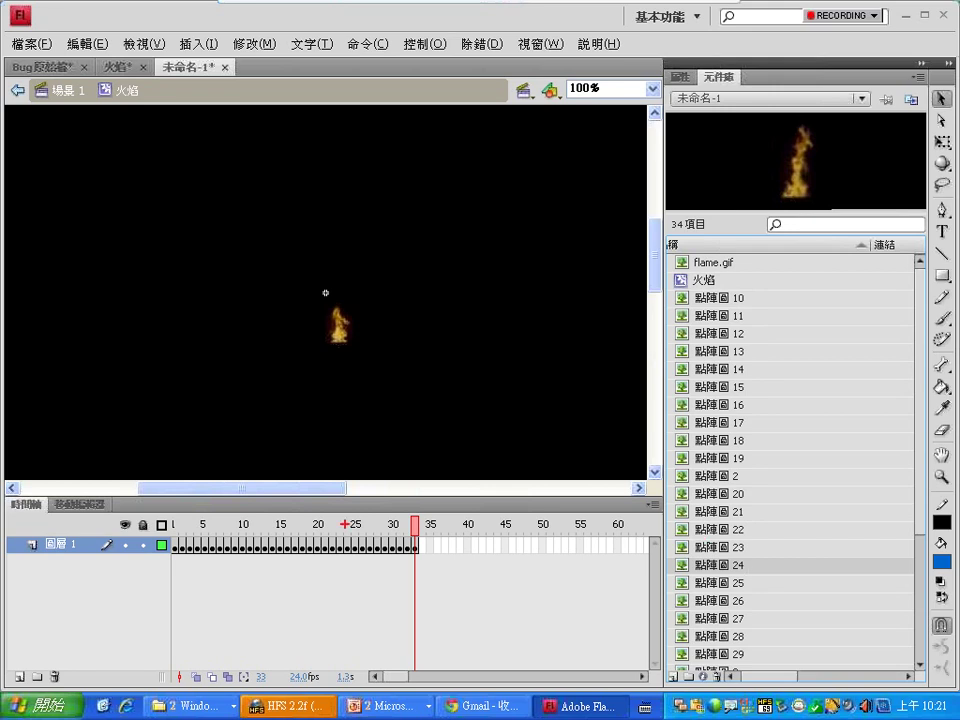
pyautogui.moveTo(208, 567)
pyautogui.mouseDown()
pyautogui.moveTo(165, 567)
pyautogui.moveTo(330, 487)
pyautogui.moveTo(405, 565)
pyautogui.moveTo(220, 580)
pyautogui.mouseUp()
pyautogui.moveTo(276, 596)
pyautogui.mouseDown()
pyautogui.moveTo(272, 628)
pyautogui.moveTo(291, 633)
pyautogui.mouseUp()
pyautogui.click(305, 622)
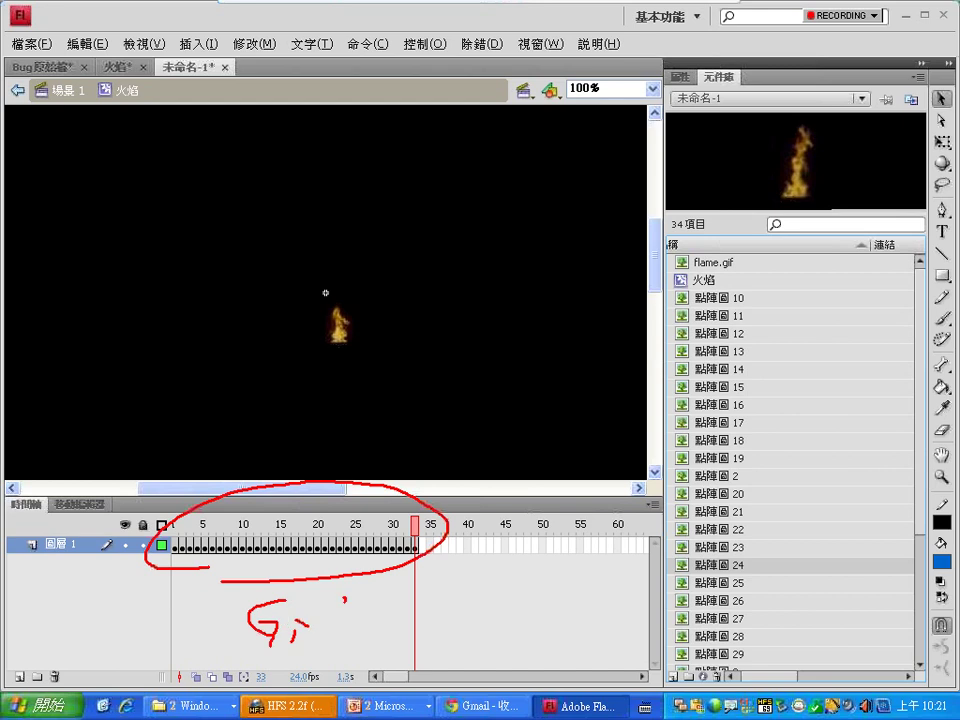
pyautogui.moveTo(345, 598)
pyautogui.mouseDown()
pyautogui.moveTo(318, 640)
pyautogui.moveTo(355, 628)
pyautogui.moveTo(530, 618)
pyautogui.moveTo(640, 487)
pyautogui.moveTo(688, 472)
pyautogui.moveTo(692, 507)
pyautogui.mouseUp()
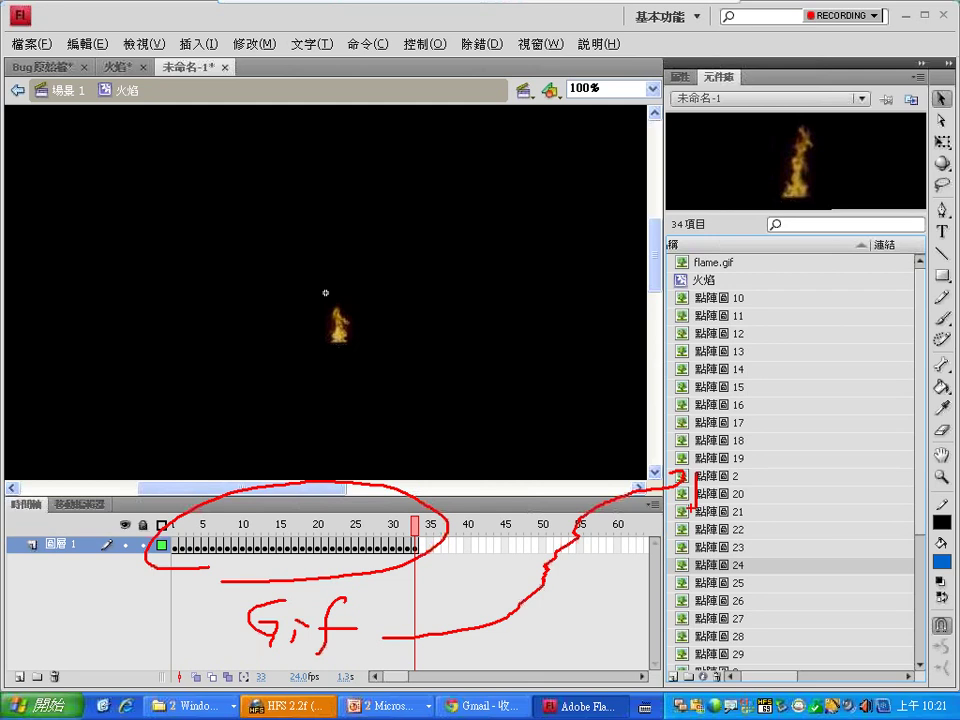
pyautogui.press('Escape')
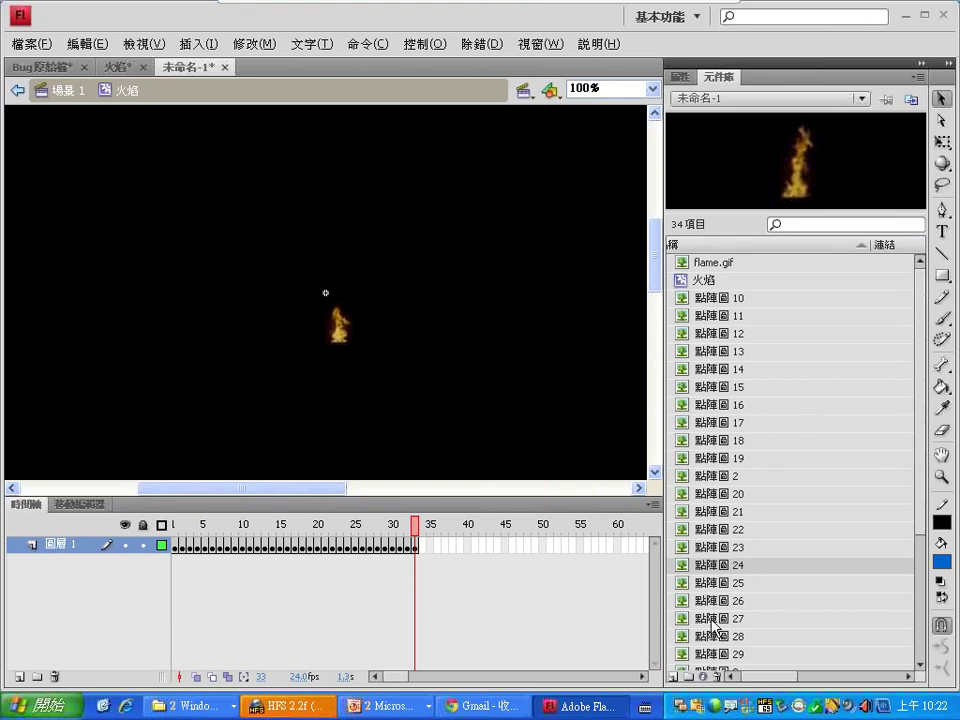
# Step: Create a new library folder named 火焰資料夾
pyautogui.click(688, 677)
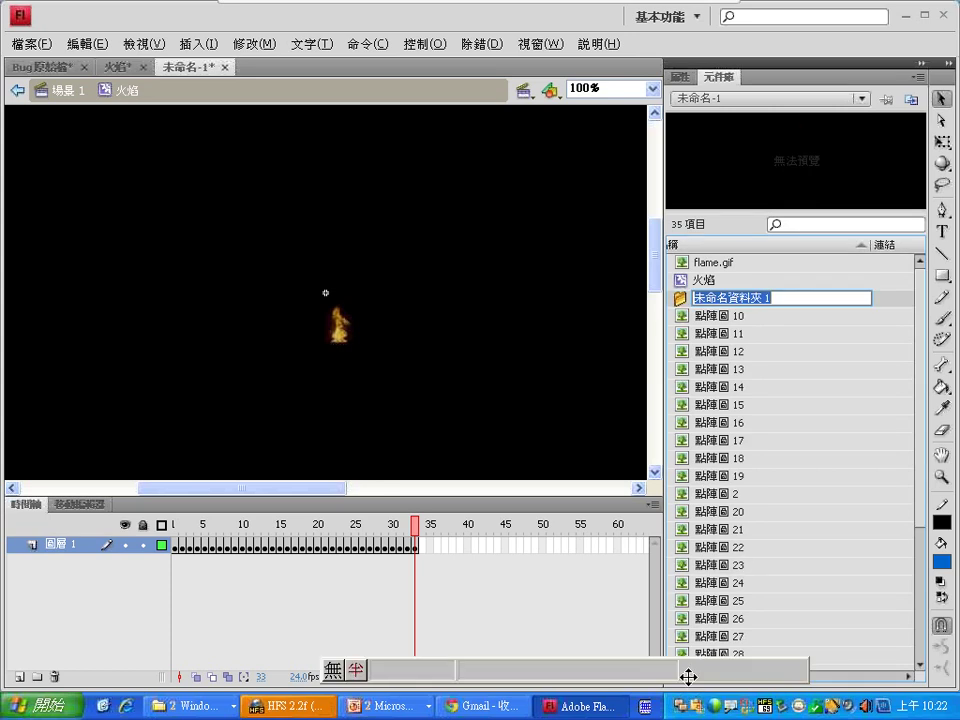
pyautogui.write('fb')
pyautogui.press('BackSpace')
pyautogui.press('BackSpace')
pyautogui.press('BackSpace')
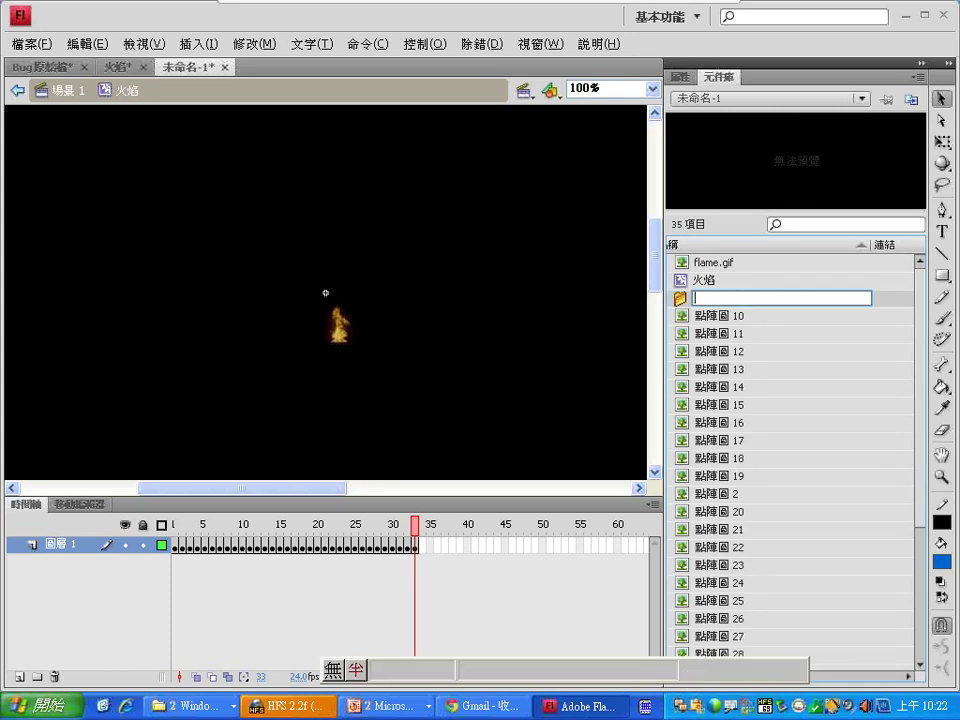
pyautogui.write('fn')
pyautogui.press('space')
pyautogui.write('fn')
pyautogui.press('BackSpace')
pyautogui.write('ng')
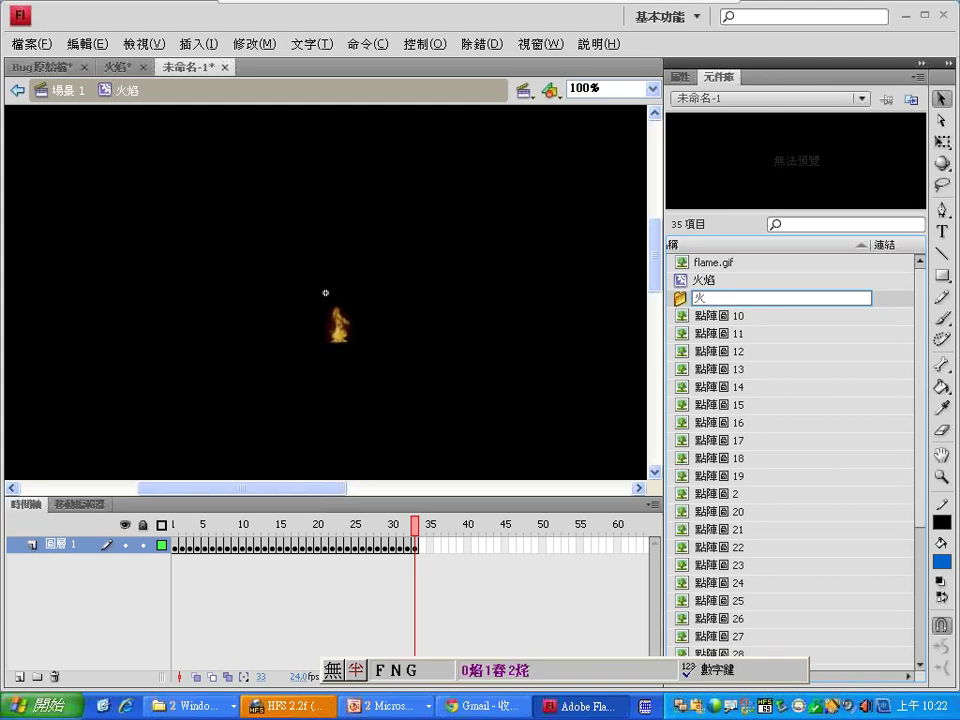
pyautogui.press('space')
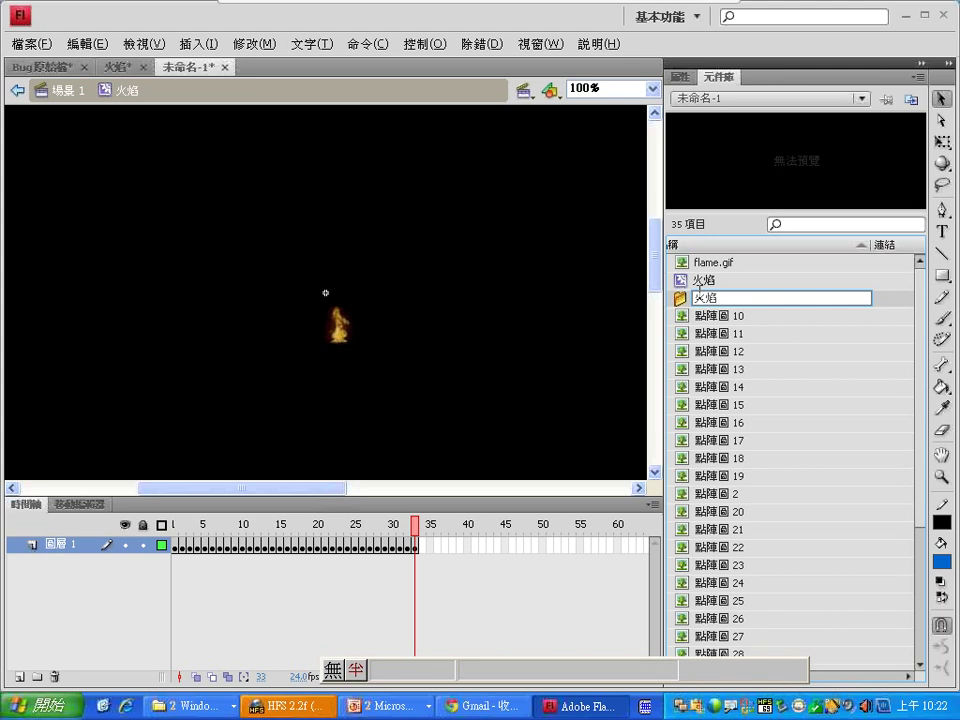
pyautogui.write('資料夾')
pyautogui.press('Return')
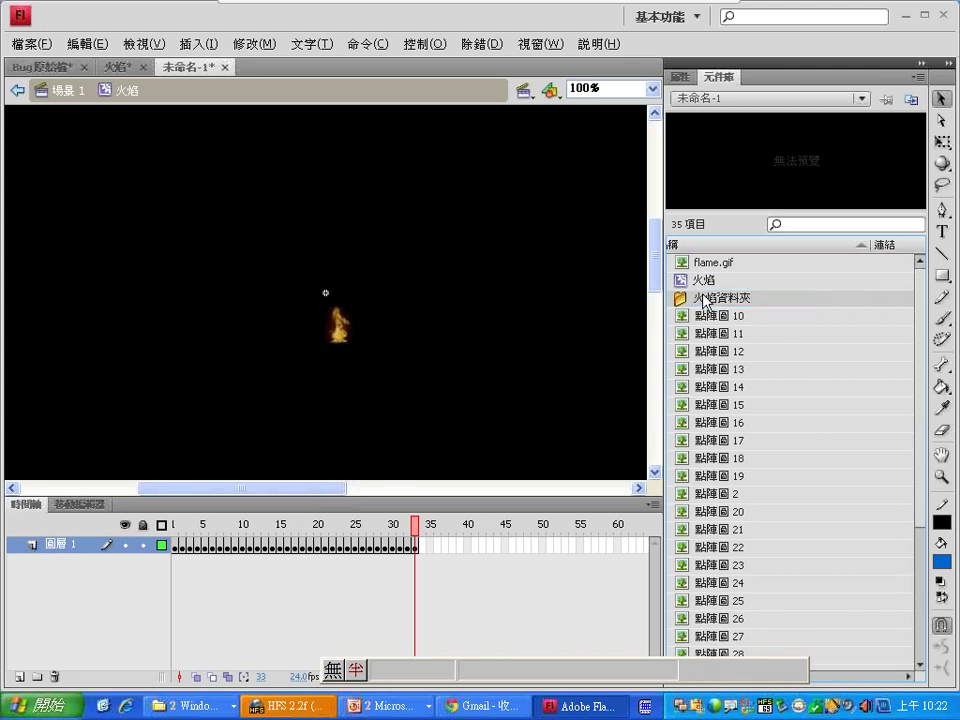
# Step: Move flame.gif and all the 點陣圖 bitmaps into the 火焰資料夾 library folder
pyautogui.click(711, 263)
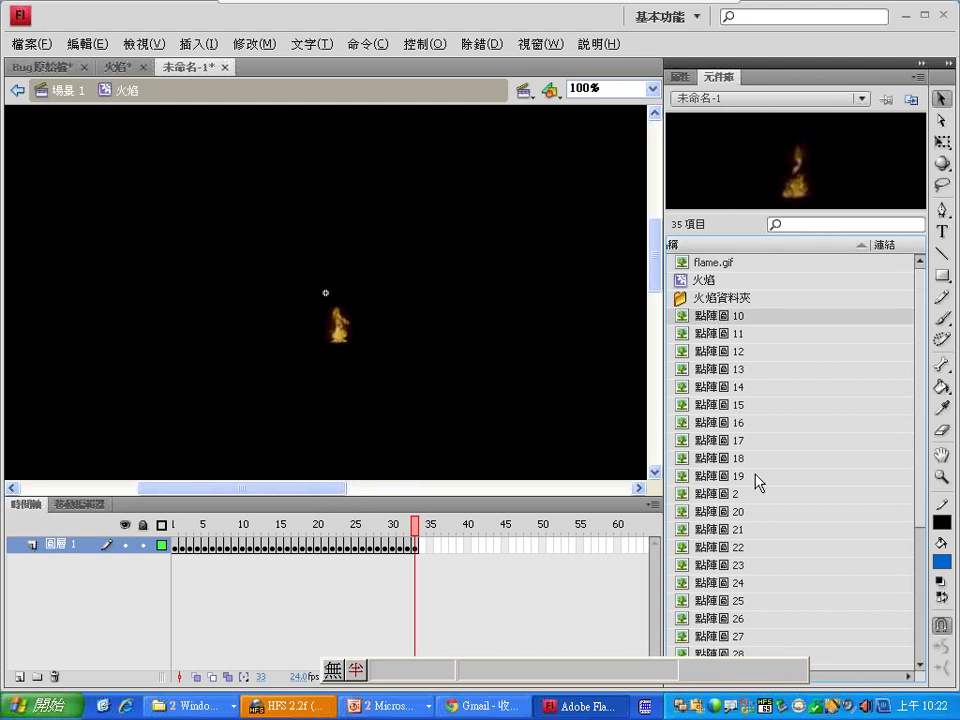
pyautogui.scroll(-3, 754, 484)
pyautogui.scroll(-1, 754, 488)
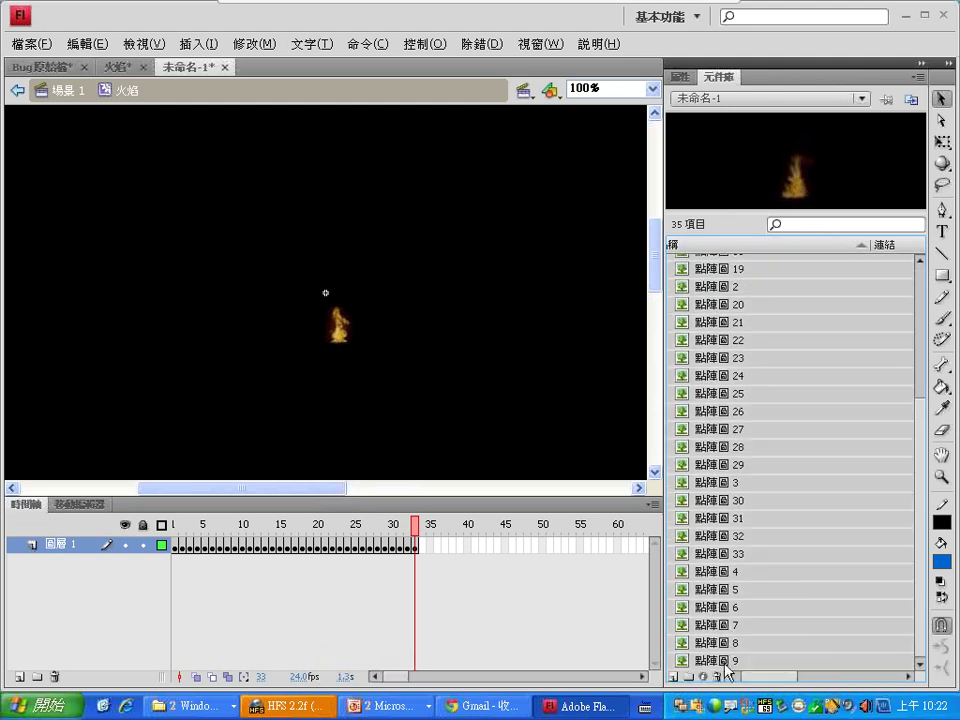
pyautogui.moveTo(924, 446); pyautogui.dragTo(921, 296)
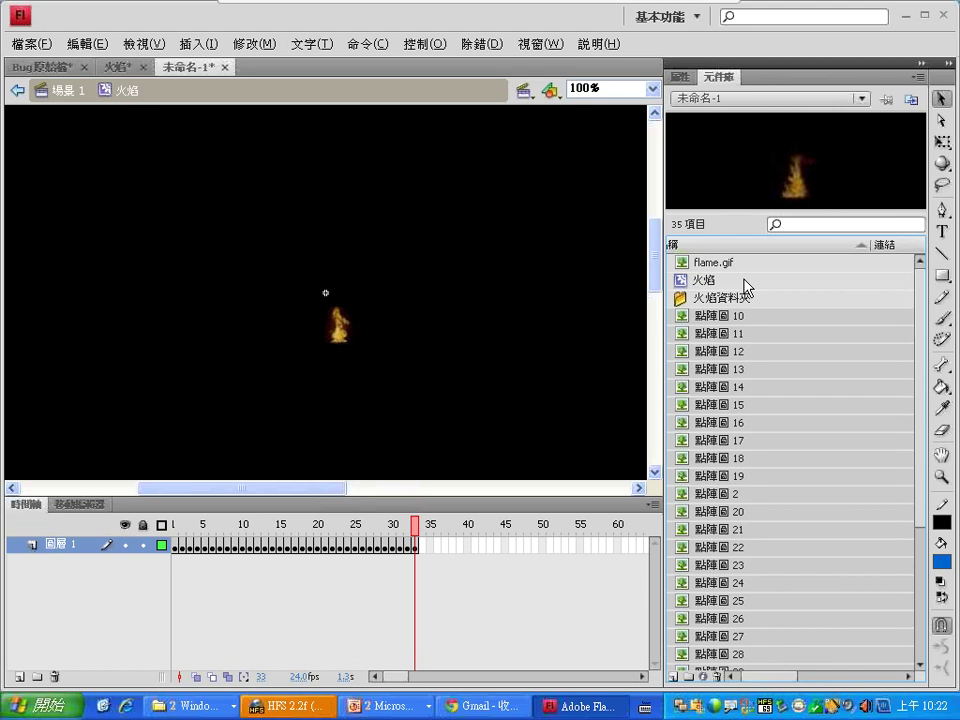
pyautogui.moveTo(724, 272); pyautogui.dragTo(716, 305)
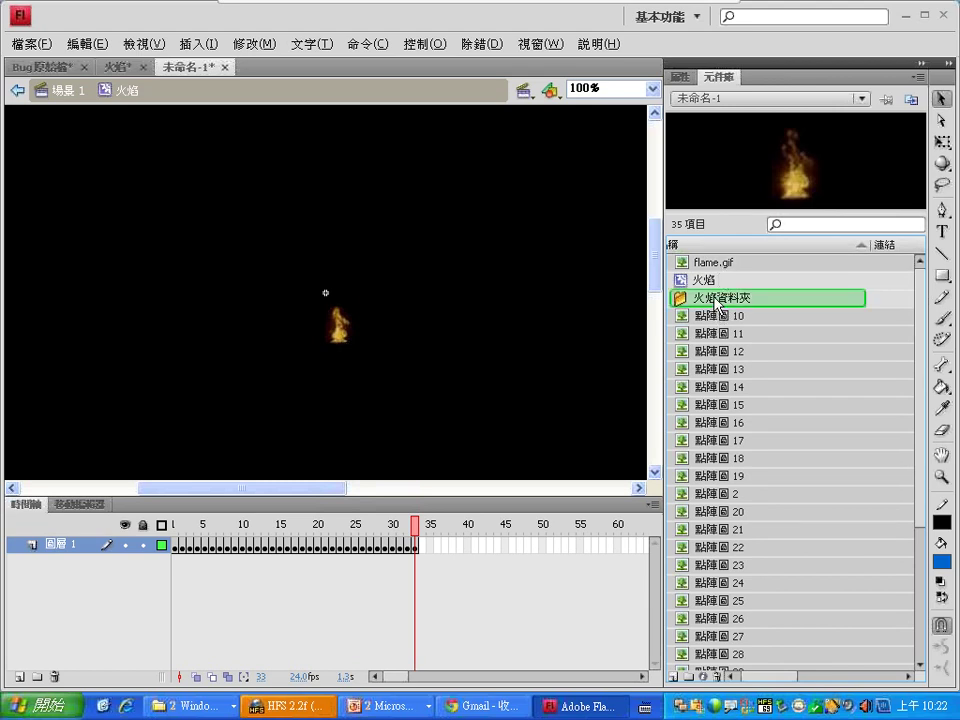
pyautogui.moveTo(716, 305); pyautogui.dragTo(718, 306)
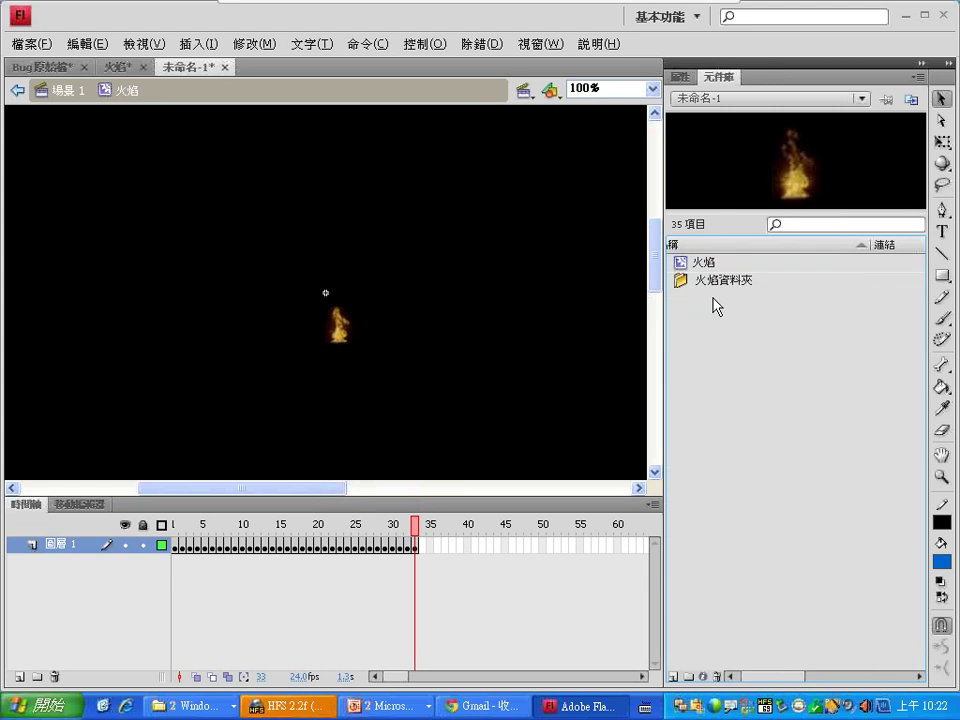
pyautogui.press('Return')
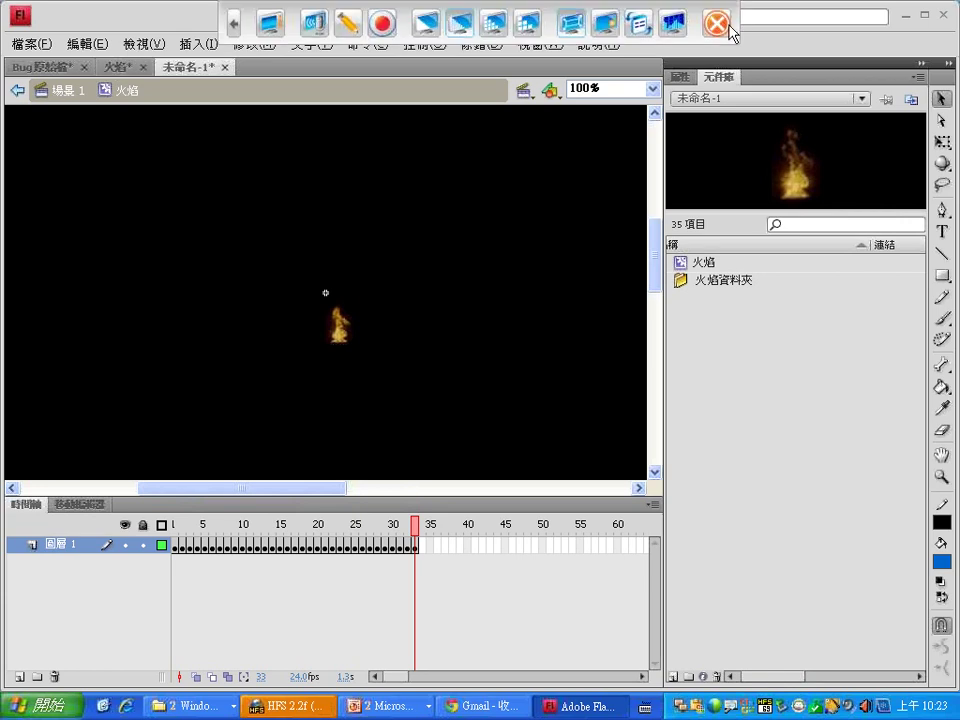
pyautogui.click(716, 22)
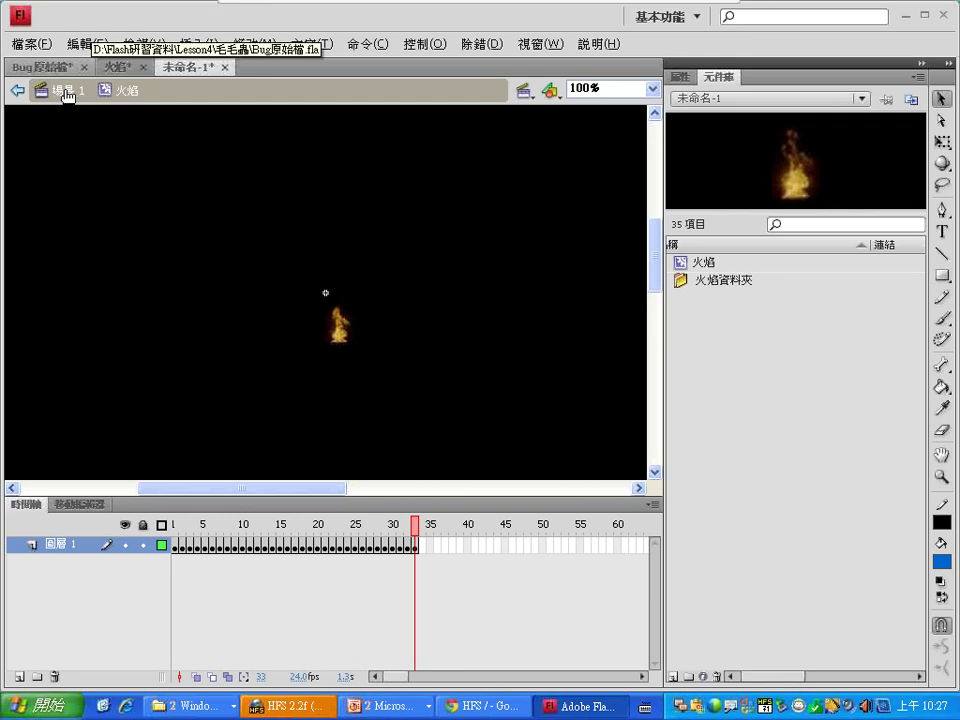
# Step: Return to 場景 1 and rename its only layer as 火焰
pyautogui.click(67, 92)
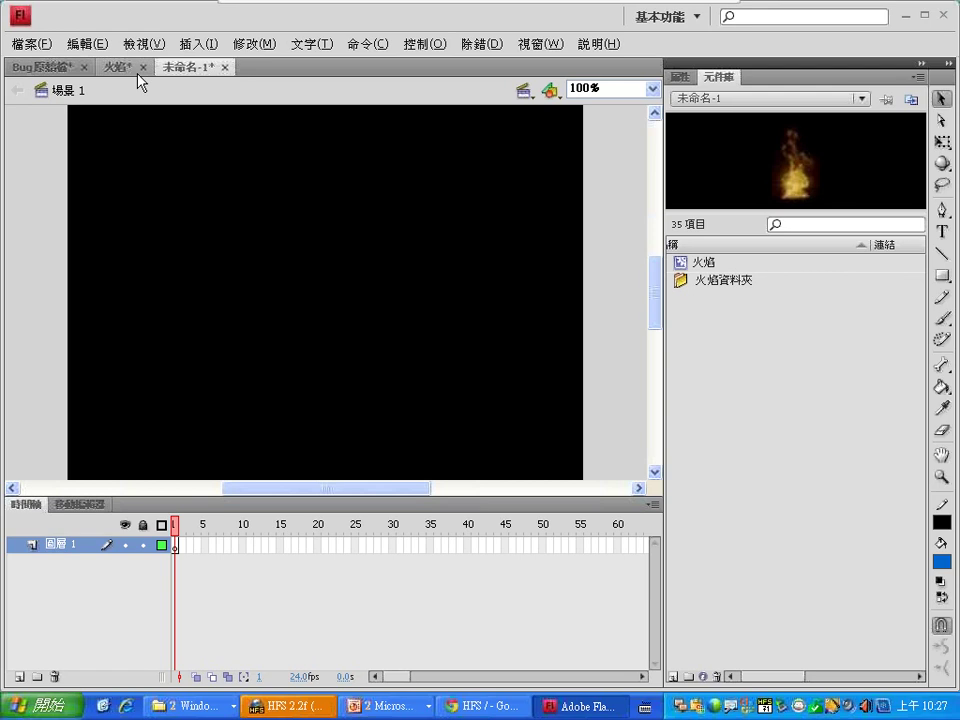
pyautogui.doubleClick(71, 547)
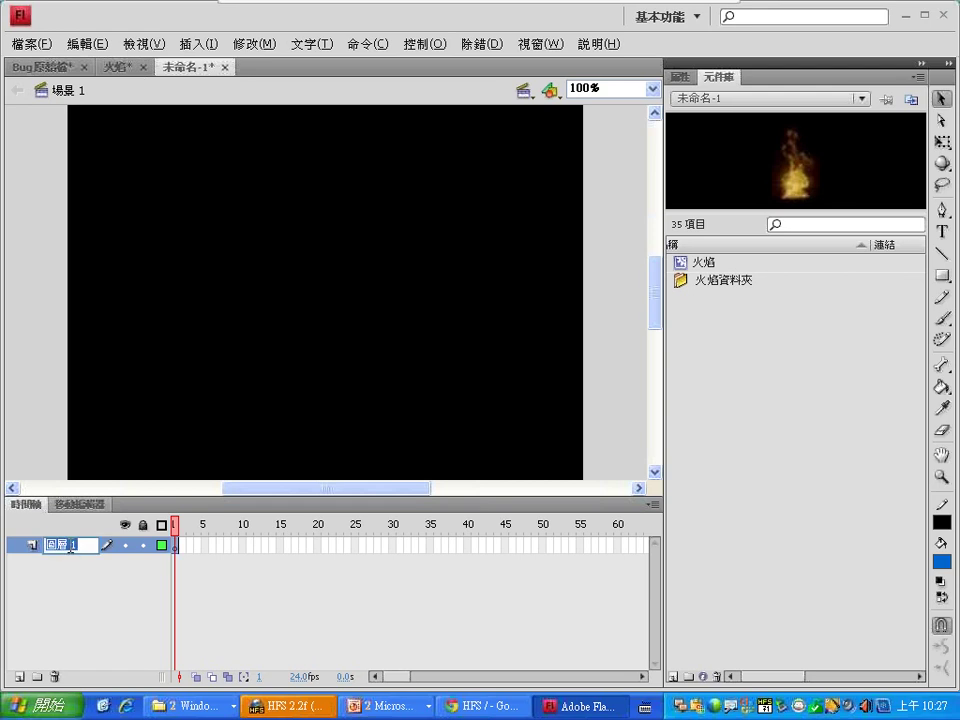
pyautogui.hotkey('ctrl', 'shift')
pyautogui.write('火')
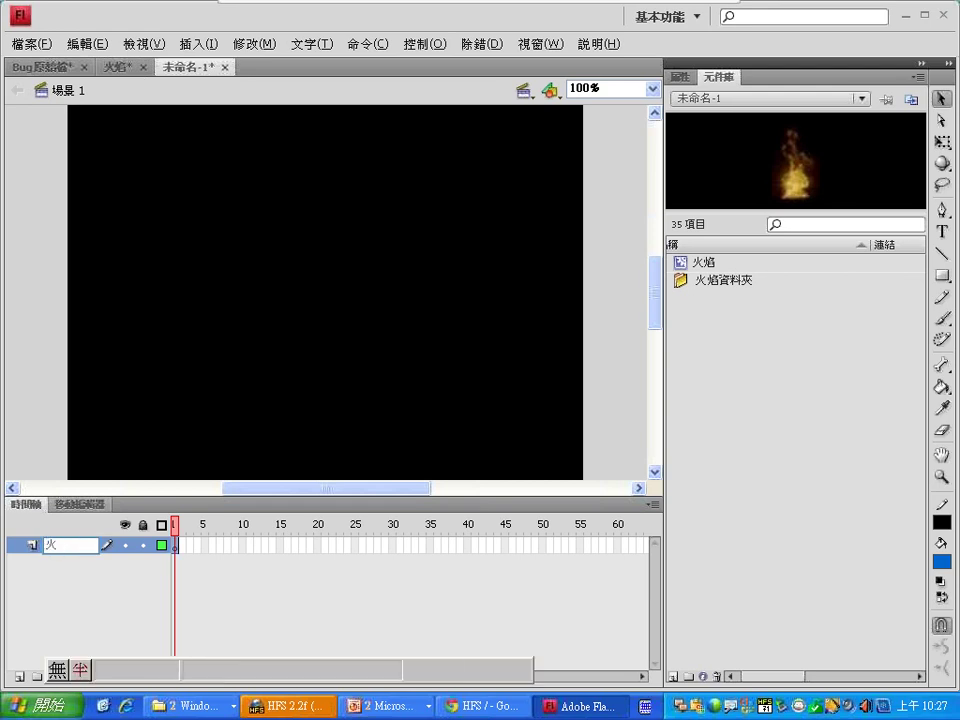
pyautogui.write('焰')
pyautogui.press('Return')
# Step: Place an instance of the 火焰 movie clip on the stage and check the bitmaps inside 火焰資料夾
pyautogui.moveTo(735, 261); pyautogui.dragTo(220, 350)
pyautogui.click(942, 141)
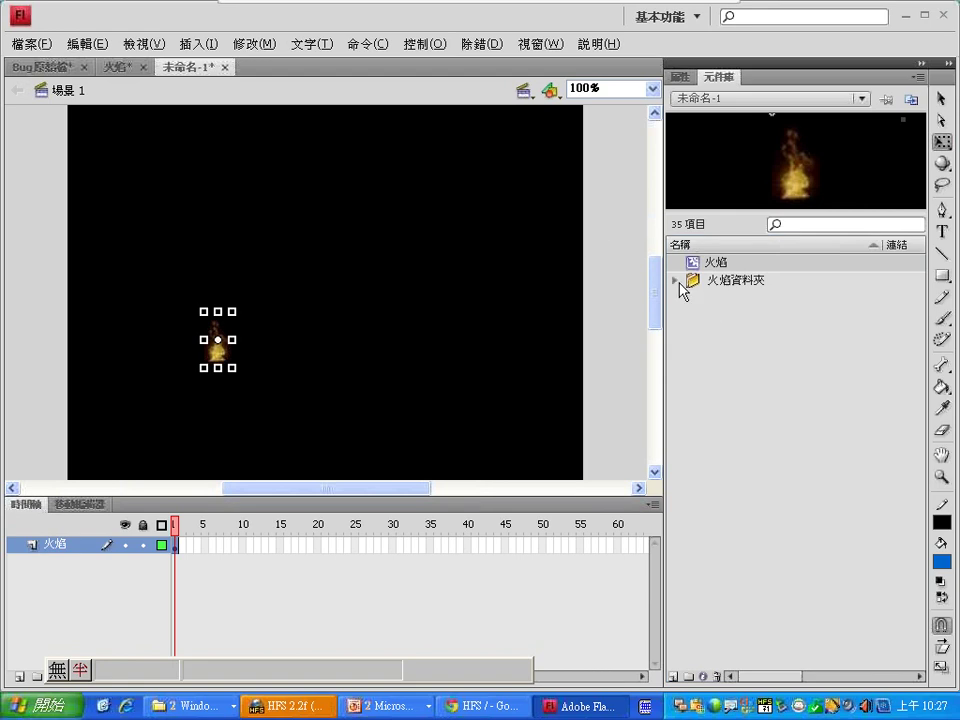
pyautogui.click(676, 282)
pyautogui.click(730, 316)
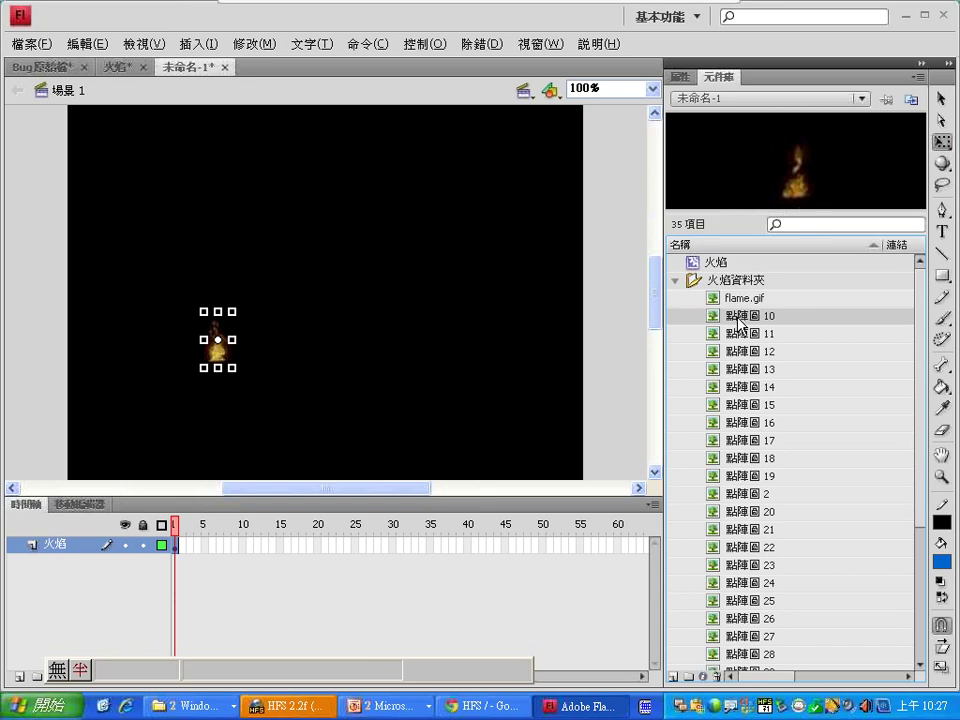
pyautogui.click(675, 284)
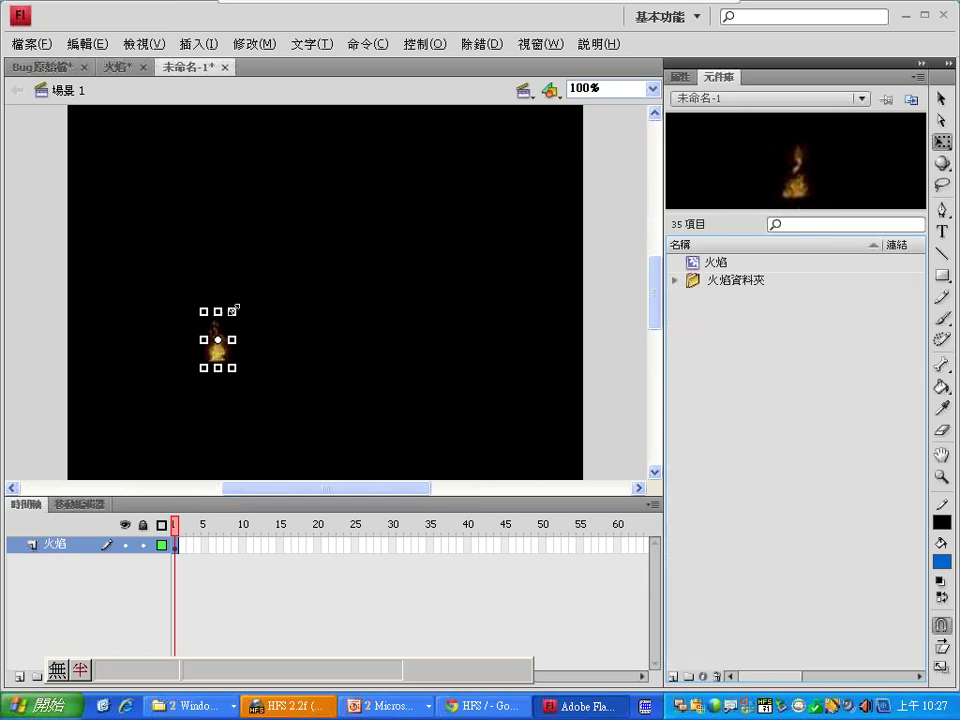
# Step: Enlarge the flame instance moderately with Free Transform and move it toward the lower-left part of the stage
pyautogui.moveTo(236, 305); pyautogui.dragTo(320, 243)
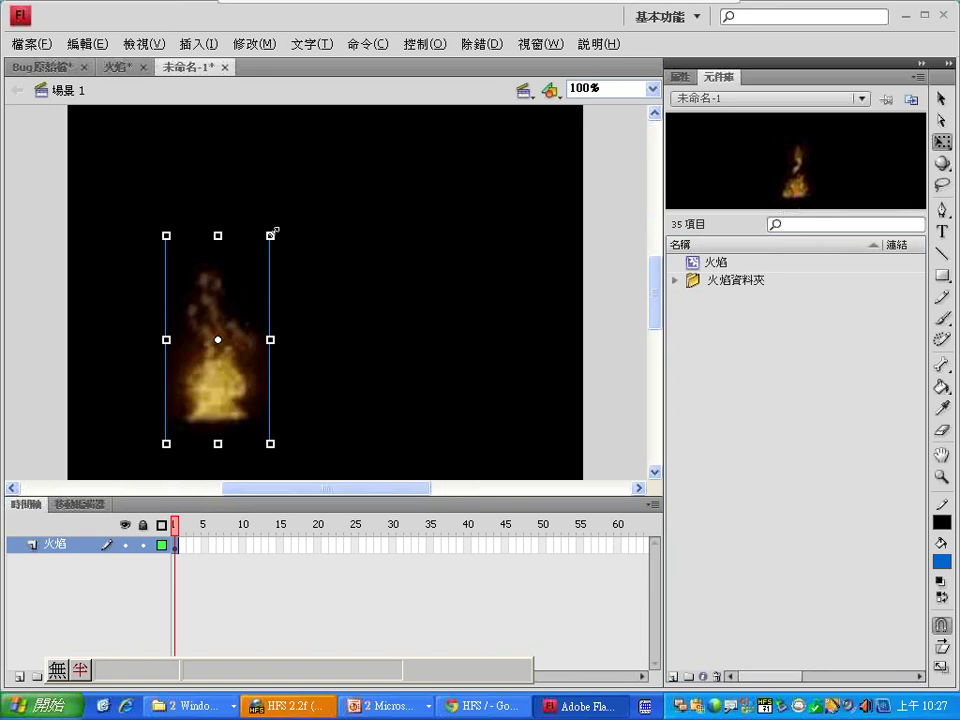
pyautogui.moveTo(270, 235); pyautogui.dragTo(242, 291)
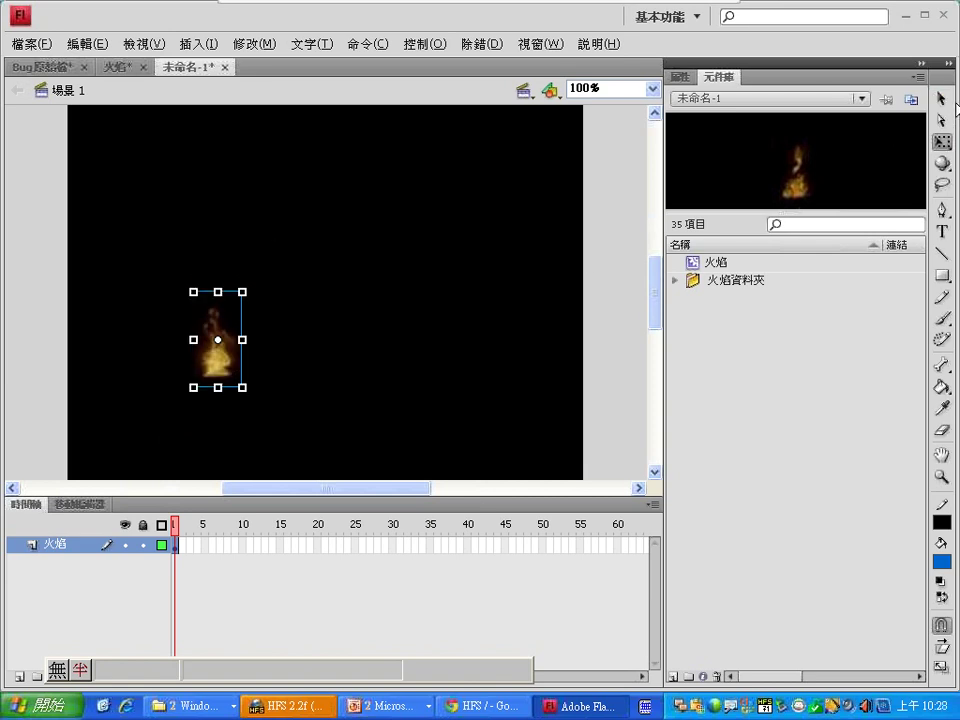
pyautogui.press('v')
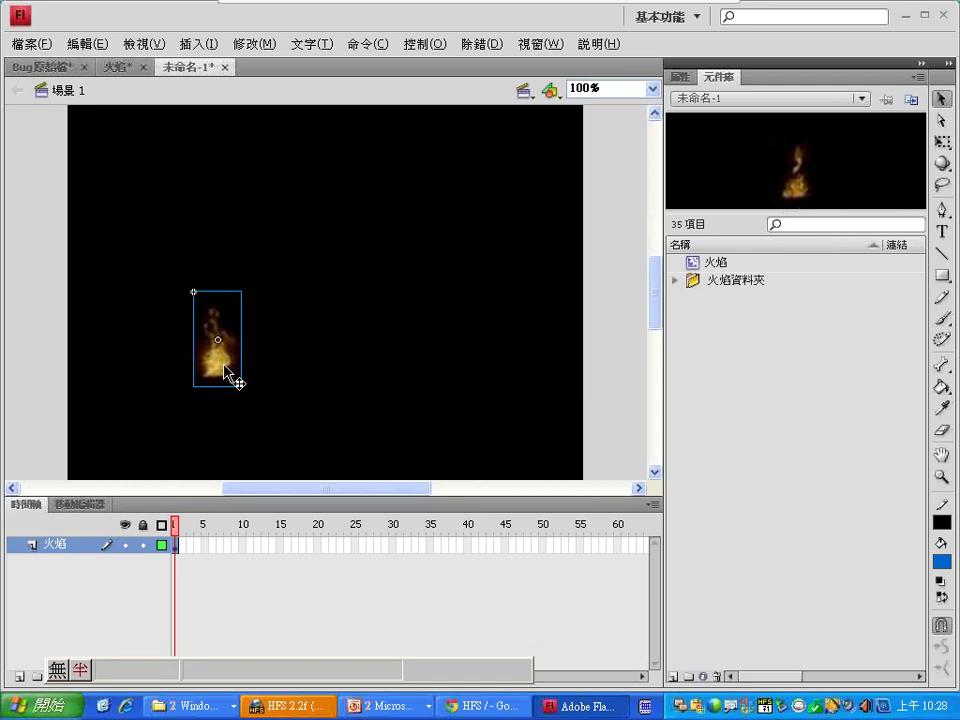
pyautogui.moveTo(222, 365); pyautogui.dragTo(180, 377)
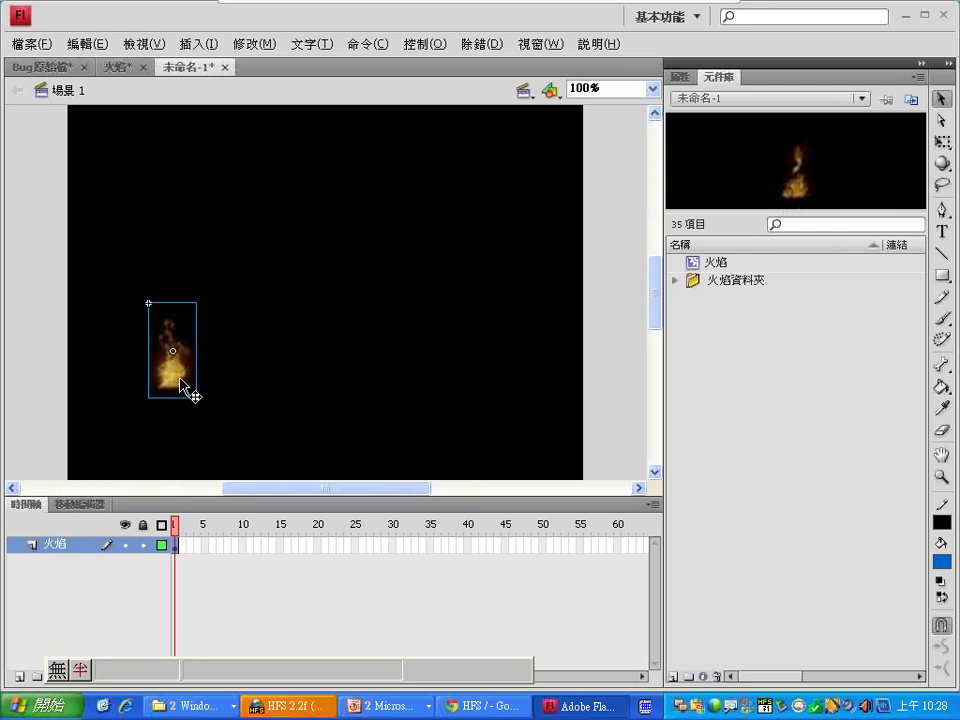
# Step: Try duplicating the flame instance by copying it and pasting it onto the stage, undo the pastes, and reselect the original flame
pyautogui.click(87, 44)
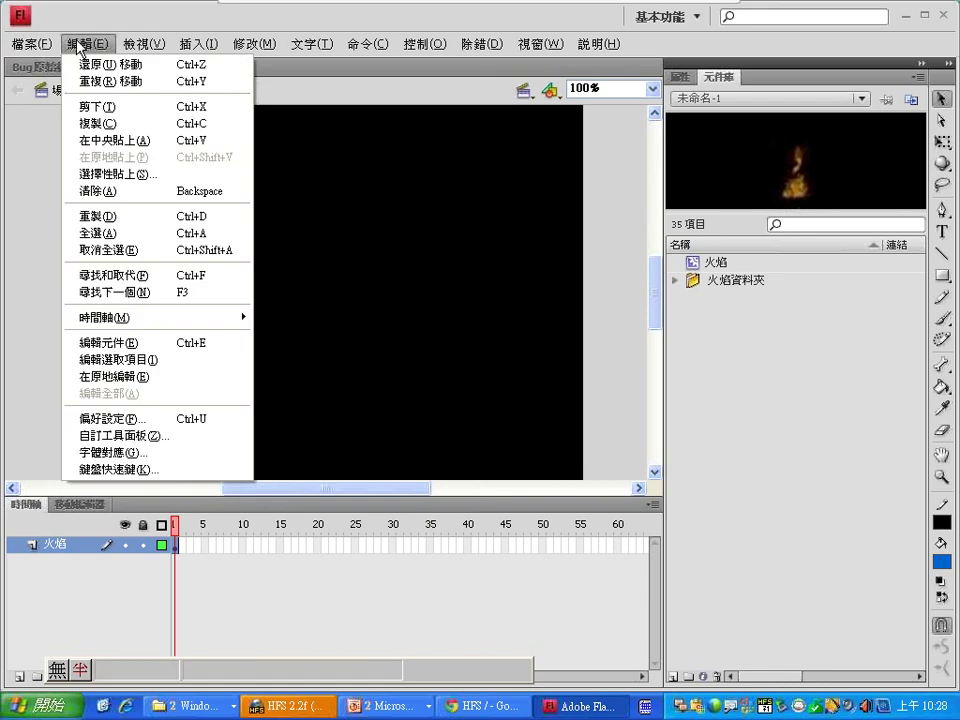
pyautogui.click(97, 123)
pyautogui.click(74, 44)
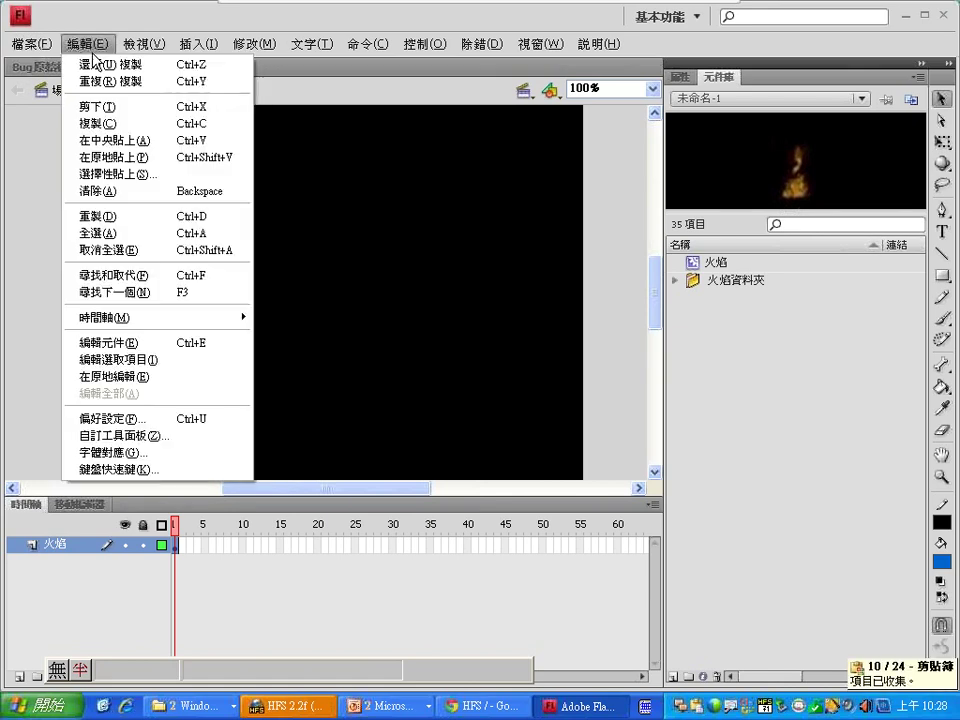
pyautogui.click(109, 141)
pyautogui.hotkey('ctrl', 'v')
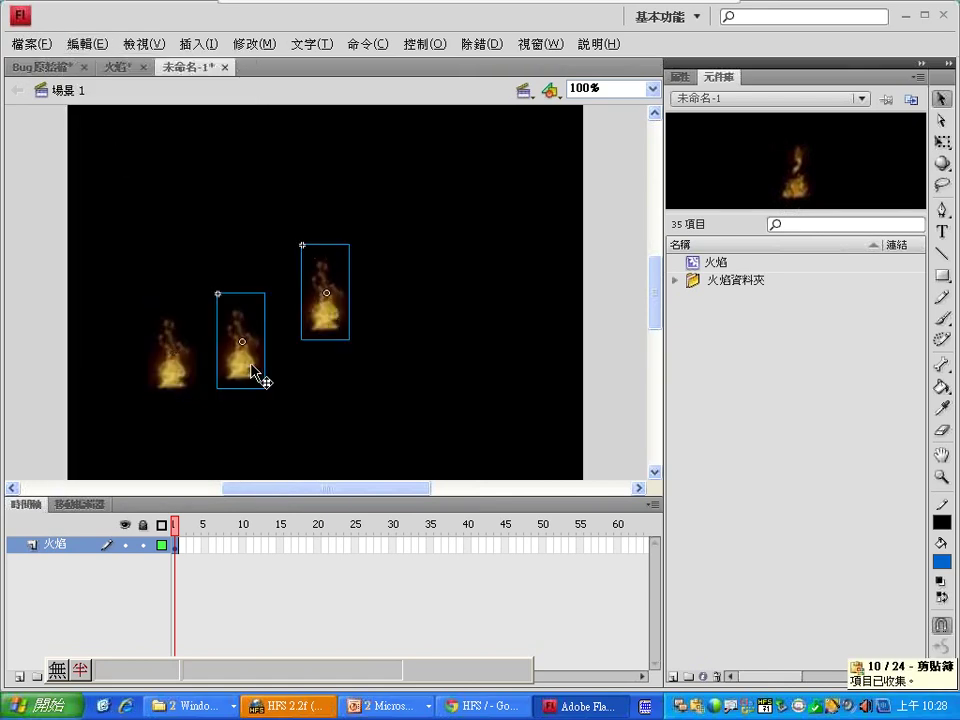
pyautogui.hotkey('ctrl', 'z')
pyautogui.hotkey('ctrl', 'z')
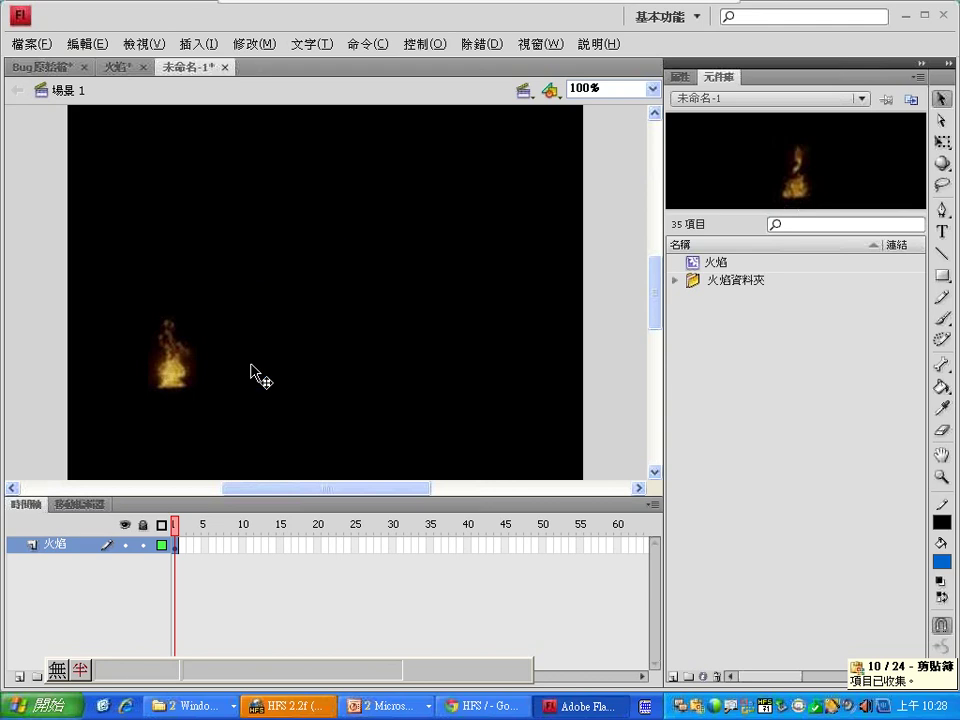
pyautogui.click(186, 387)
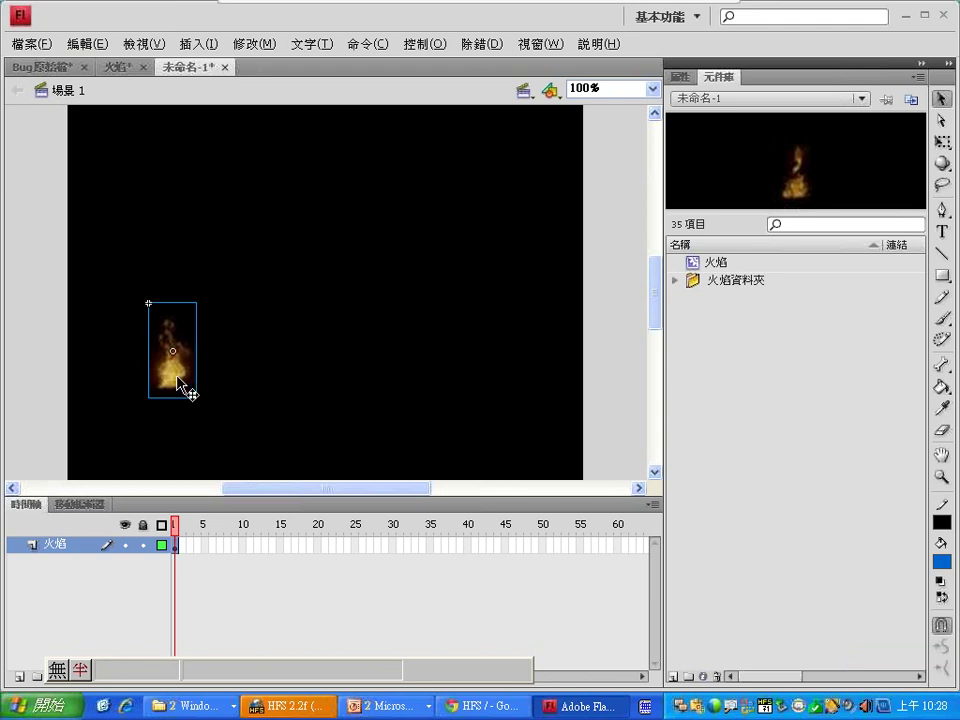
# Step: Duplicate the flame instance repeatedly along the same height to form a row of six flames
pyautogui.moveTo(172, 380); pyautogui.dragTo(477, 383)
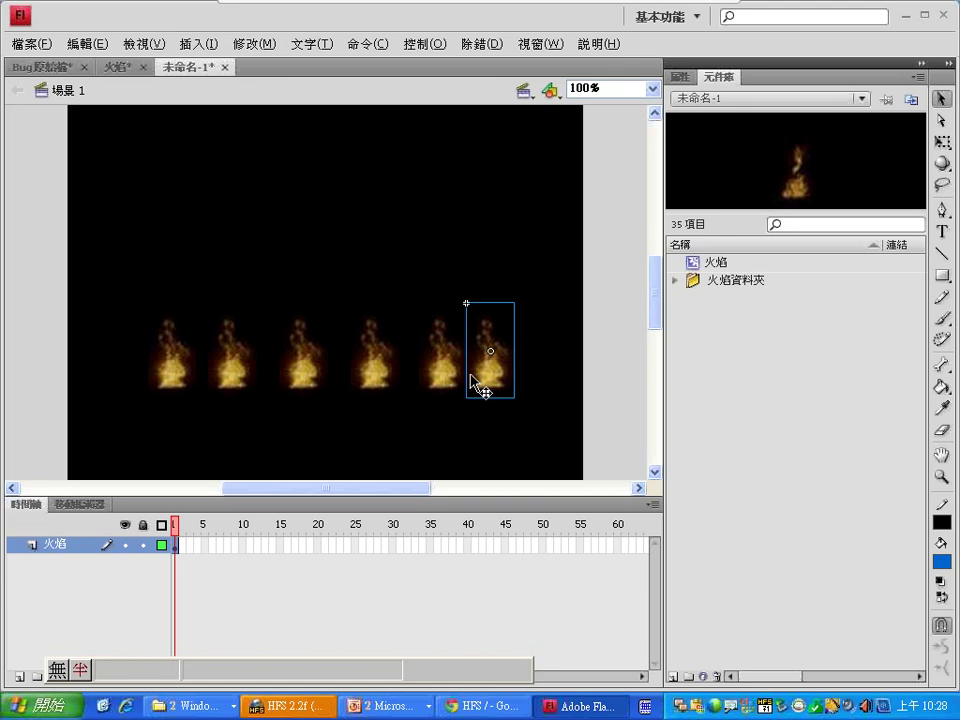
pyautogui.moveTo(246, 163)
pyautogui.mouseDown()
pyautogui.moveTo(226, 212)
pyautogui.moveTo(259, 184)
pyautogui.moveTo(262, 218)
pyautogui.mouseUp()
pyautogui.moveTo(230, 196)
pyautogui.mouseDown()
pyautogui.moveTo(258, 192)
pyautogui.moveTo(292, 208)
pyautogui.moveTo(336, 187)
pyautogui.moveTo(337, 218)
pyautogui.mouseUp()
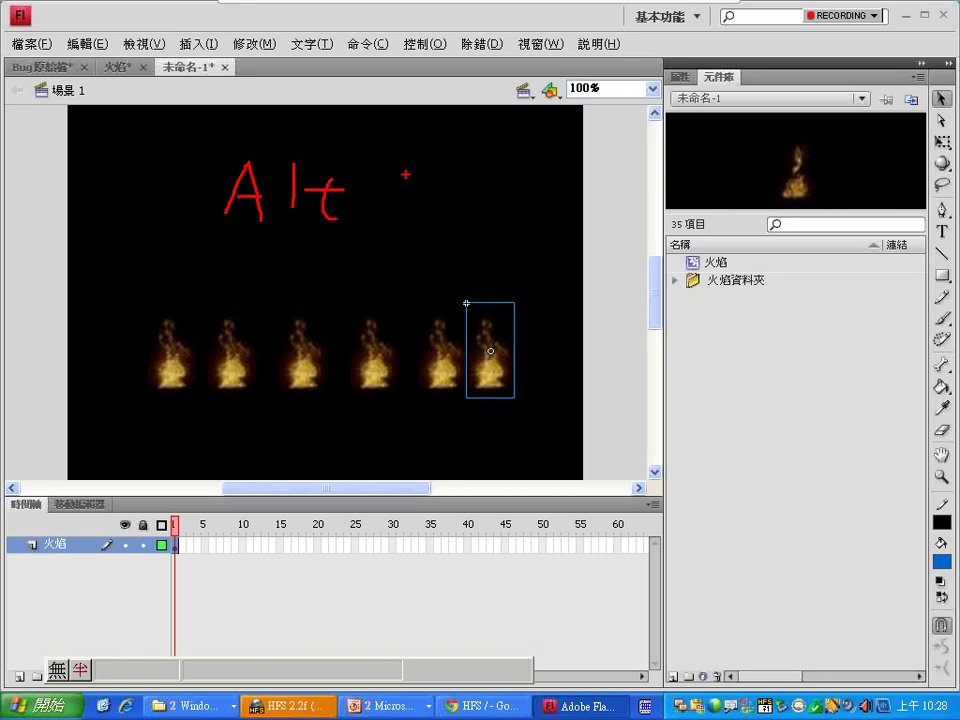
pyautogui.moveTo(425, 152)
pyautogui.mouseDown()
pyautogui.moveTo(440, 186)
pyautogui.moveTo(436, 171)
pyautogui.moveTo(470, 184)
pyautogui.moveTo(505, 168)
pyautogui.moveTo(497, 188)
pyautogui.mouseUp()
pyautogui.moveTo(514, 170); pyautogui.dragTo(524, 168)
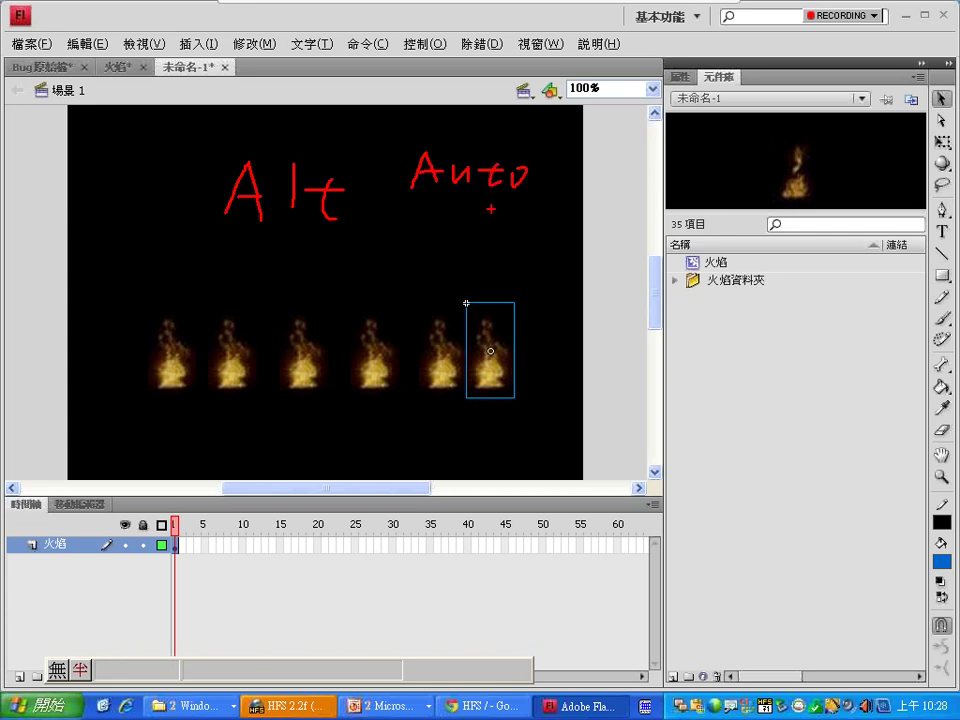
pyautogui.moveTo(347, 212)
pyautogui.mouseDown()
pyautogui.moveTo(368, 200)
pyautogui.moveTo(375, 222)
pyautogui.moveTo(410, 201)
pyautogui.mouseUp()
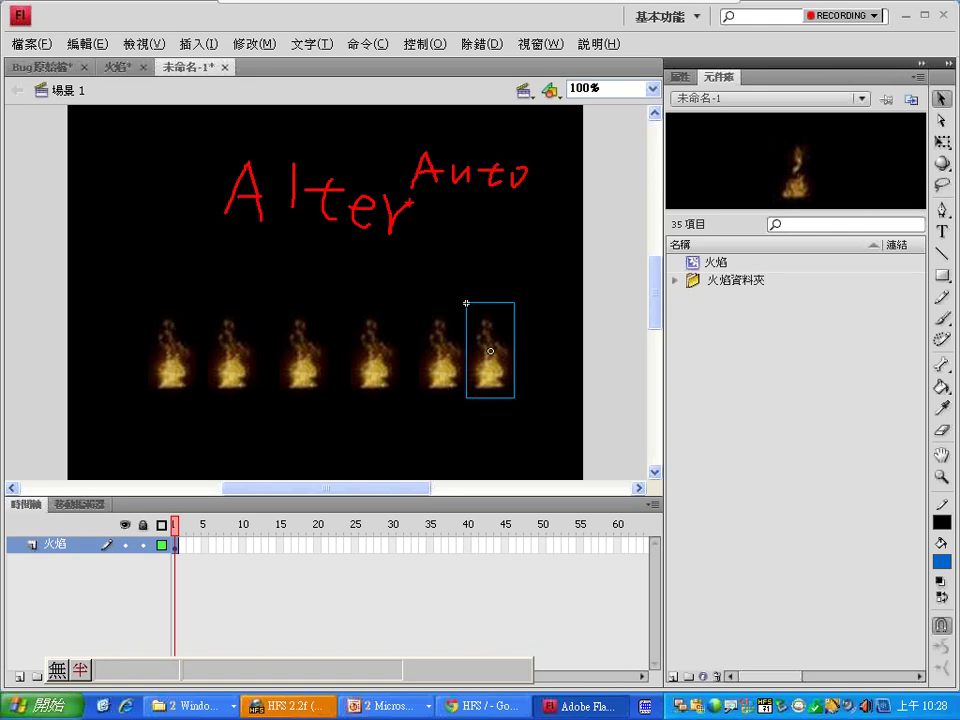
pyautogui.moveTo(210, 237); pyautogui.dragTo(407, 243)
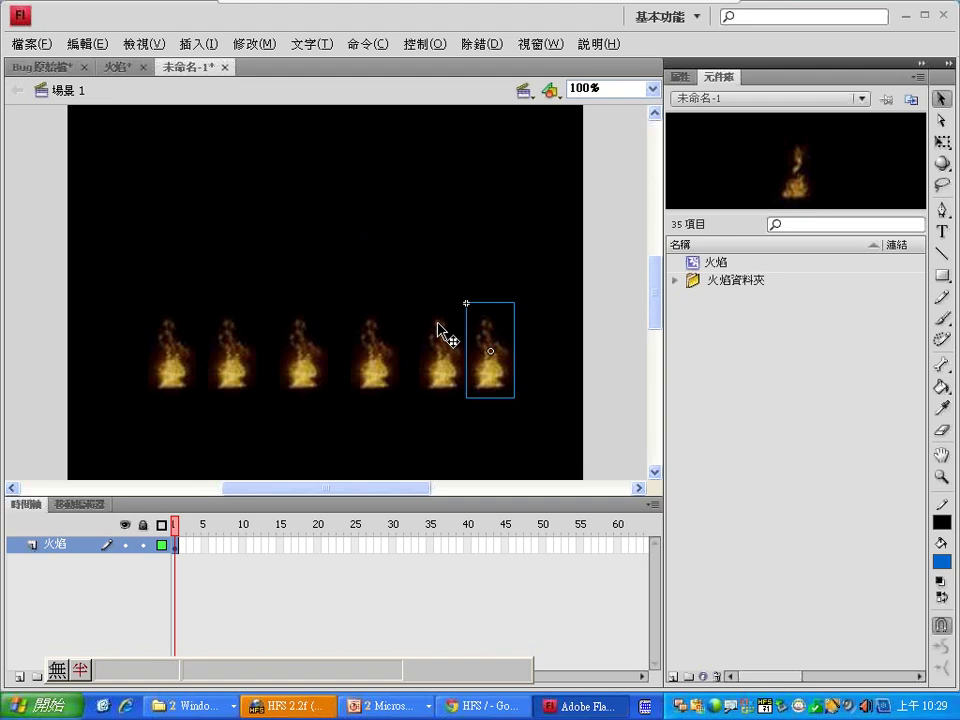
# Step: Delete the five duplicated flames one by one and reselect the original flame at the row's left end
pyautogui.press('Delete')
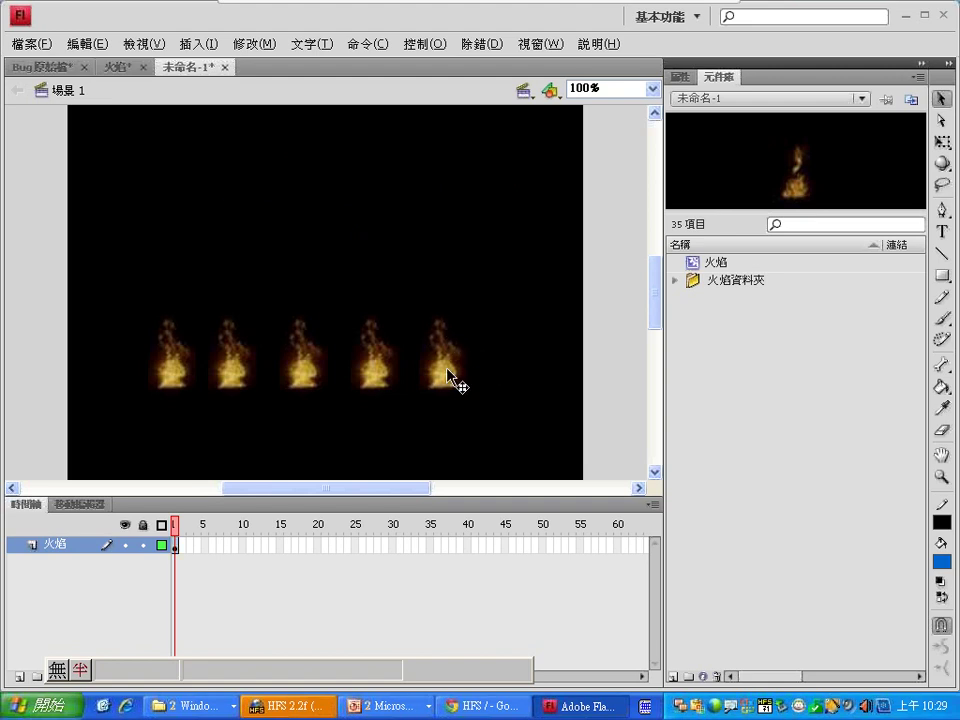
pyautogui.click(452, 381)
pyautogui.press('Delete')
pyautogui.click(372, 376)
pyautogui.press('Delete')
pyautogui.click(298, 380)
pyautogui.press('Delete')
pyautogui.click(231, 374)
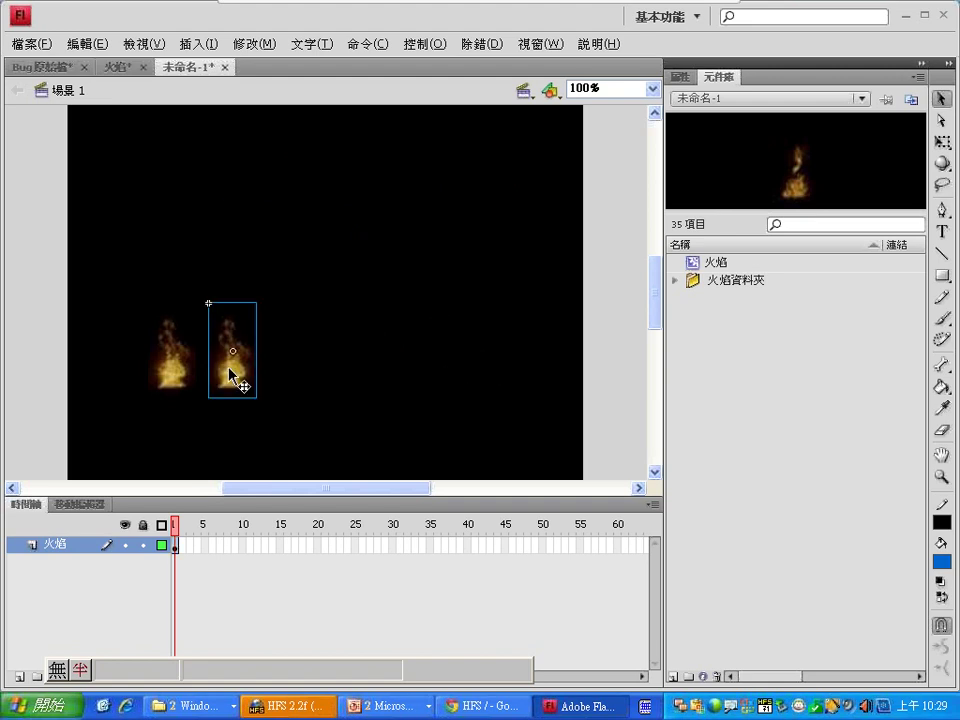
pyautogui.press('Delete')
pyautogui.click(183, 378)
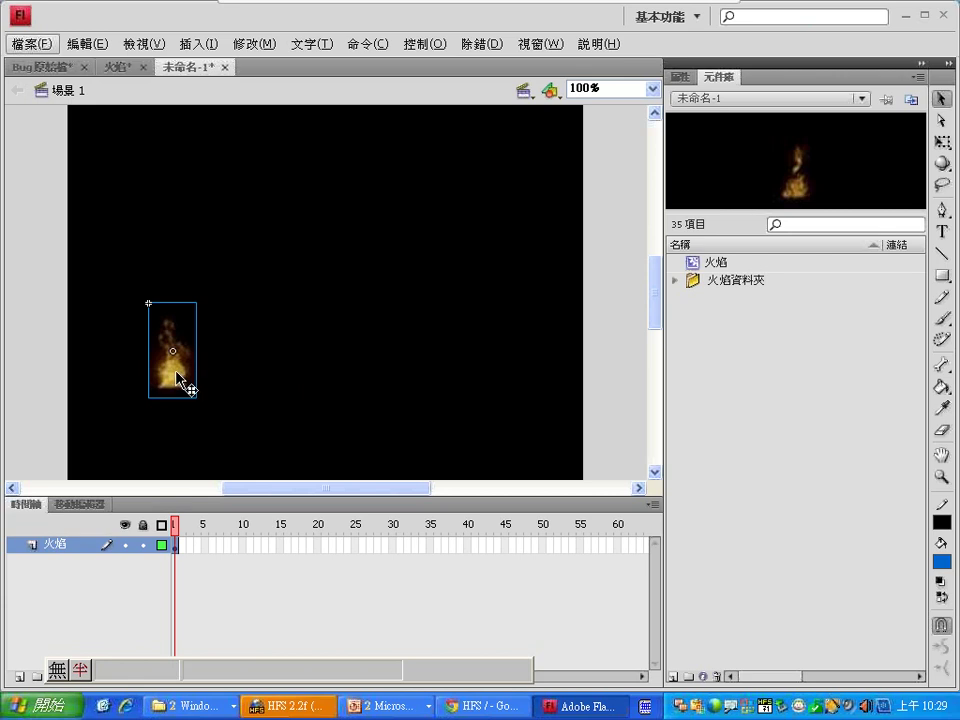
# Step: Duplicate the flame instance across the stage at the same height to make a row of five flames
pyautogui.moveTo(179, 372); pyautogui.dragTo(262, 350)
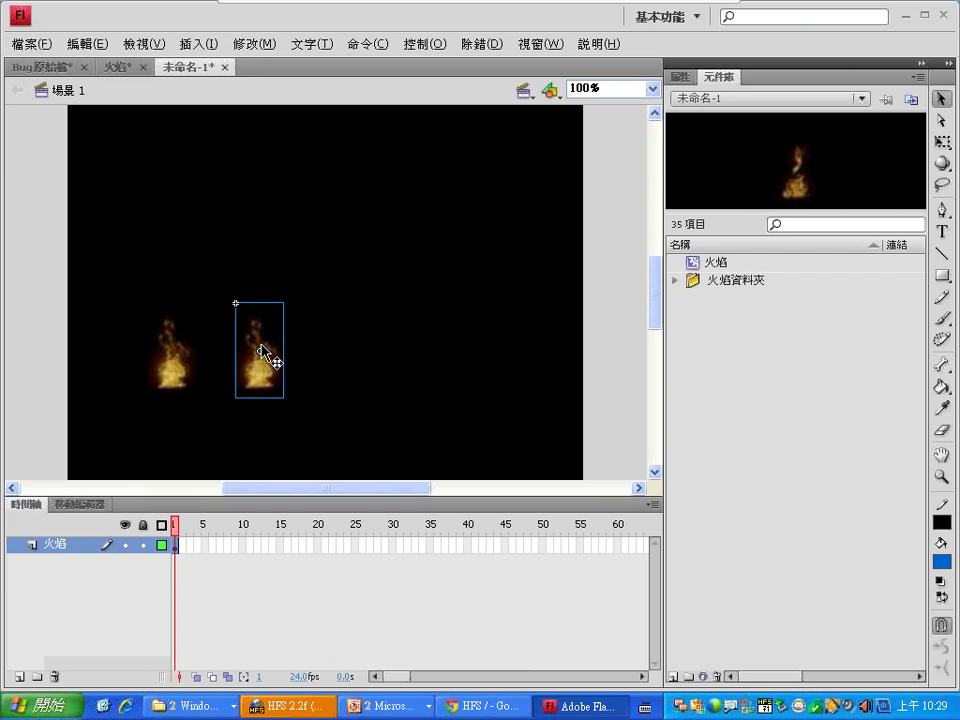
pyautogui.moveTo(260, 349); pyautogui.dragTo(495, 382)
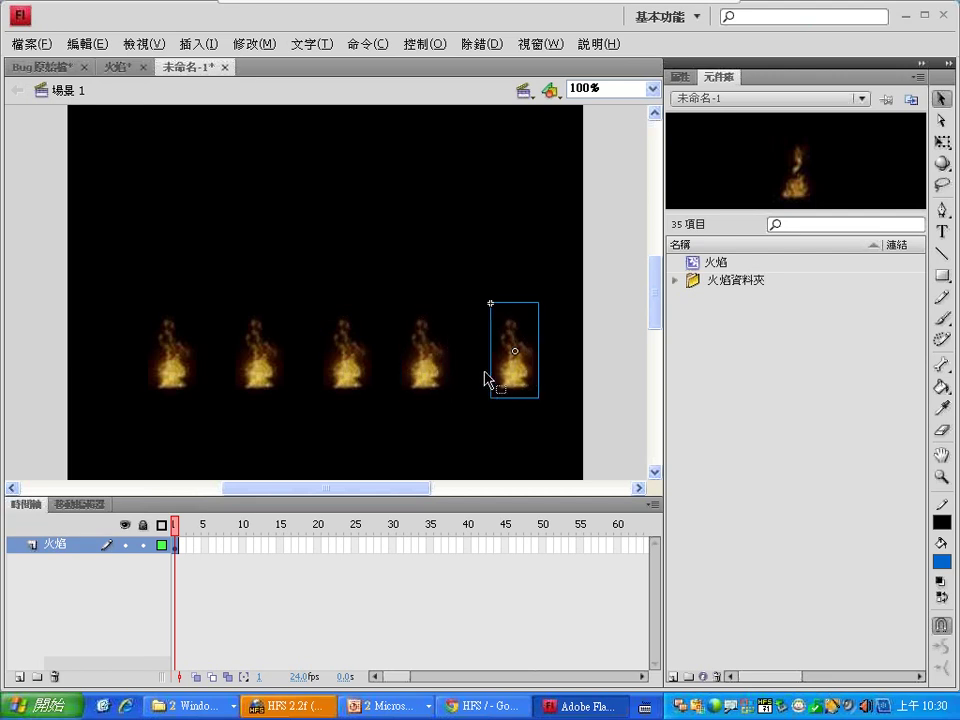
# Step: Select all five flame instances and bring up the Align (對齊) options, placed clear of the flames
pyautogui.moveTo(94, 282); pyautogui.dragTo(540, 424)
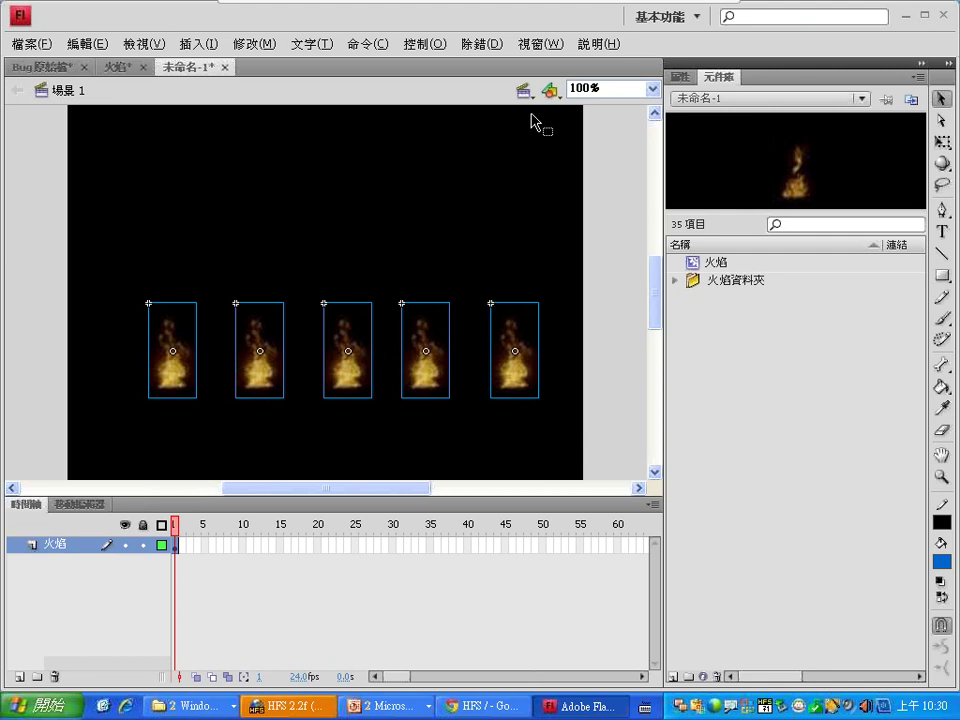
pyautogui.click(540, 44)
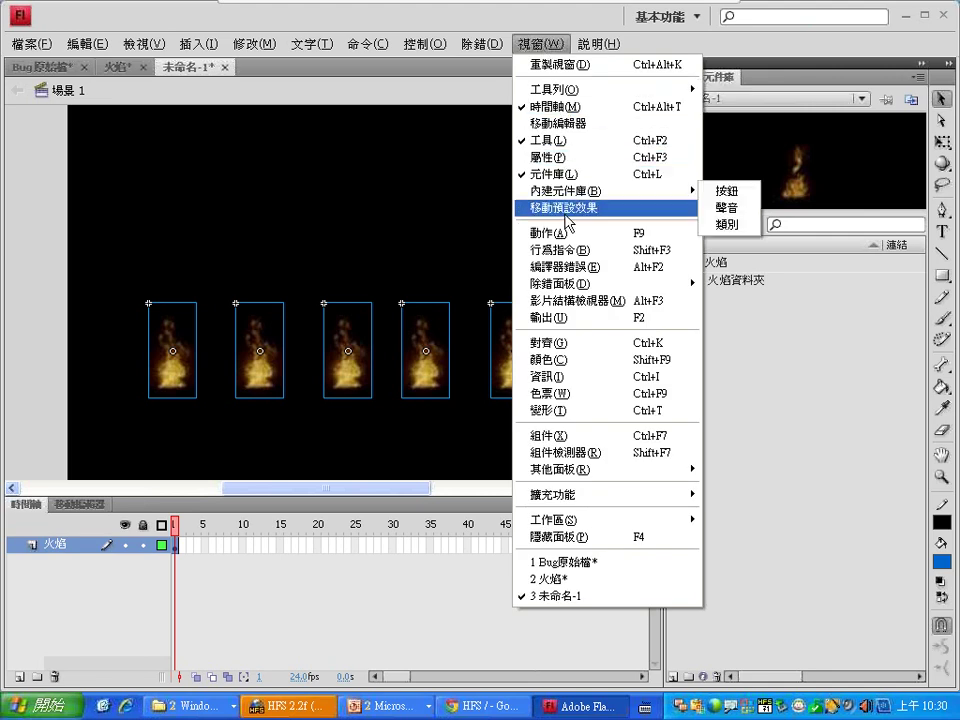
pyautogui.click(566, 343)
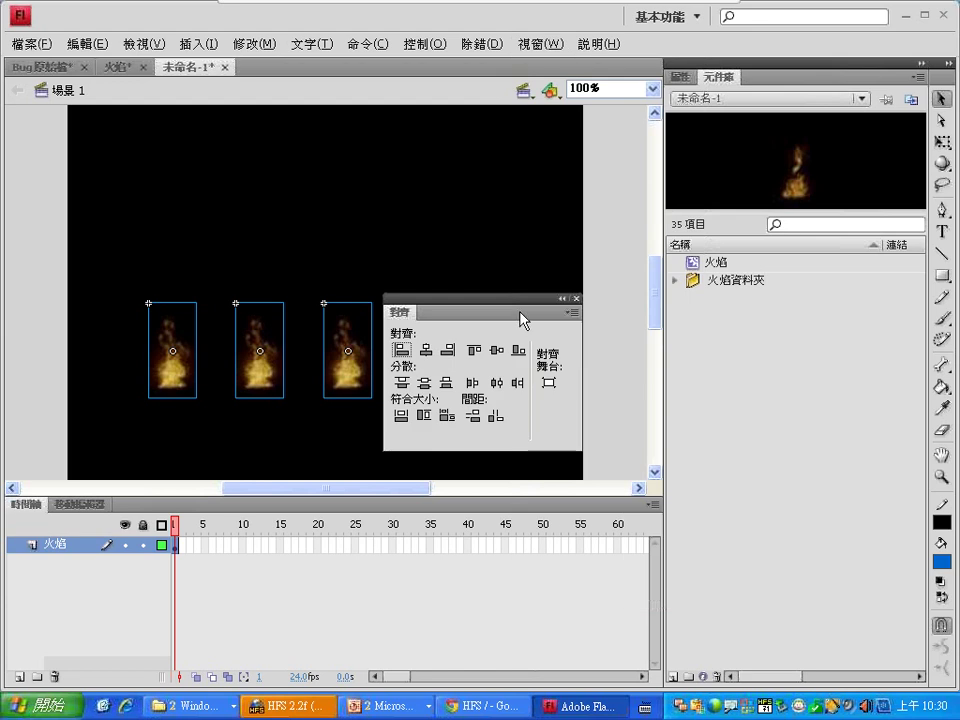
pyautogui.moveTo(520, 315); pyautogui.dragTo(467, 144)
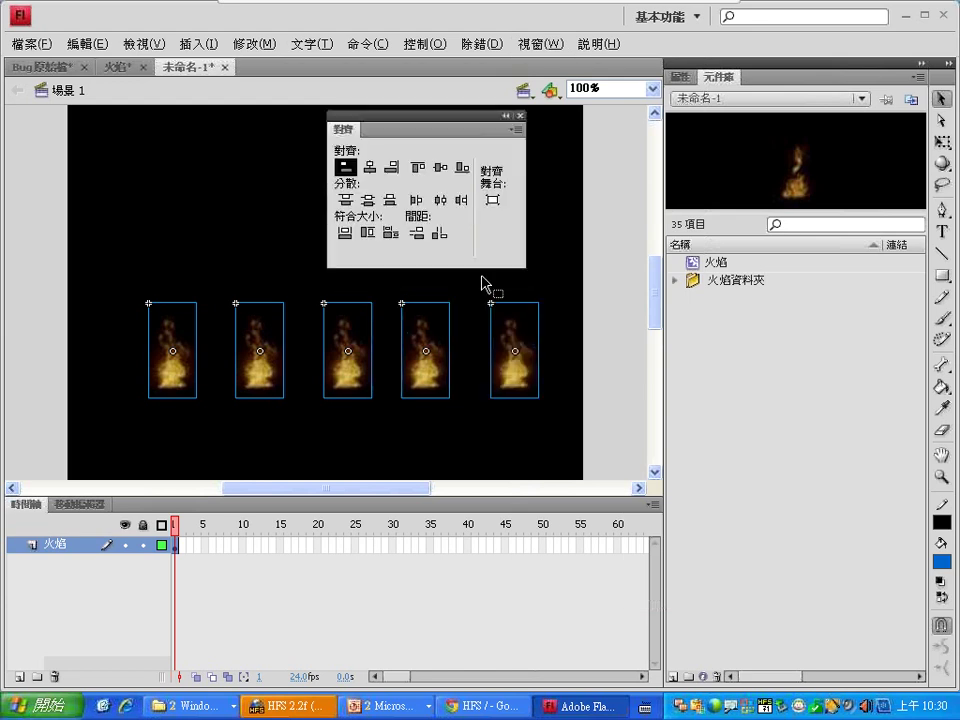
pyautogui.moveTo(512, 204)
pyautogui.mouseDown()
pyautogui.moveTo(495, 212)
pyautogui.moveTo(488, 163)
pyautogui.moveTo(514, 200)
pyautogui.moveTo(498, 226)
pyautogui.mouseUp()
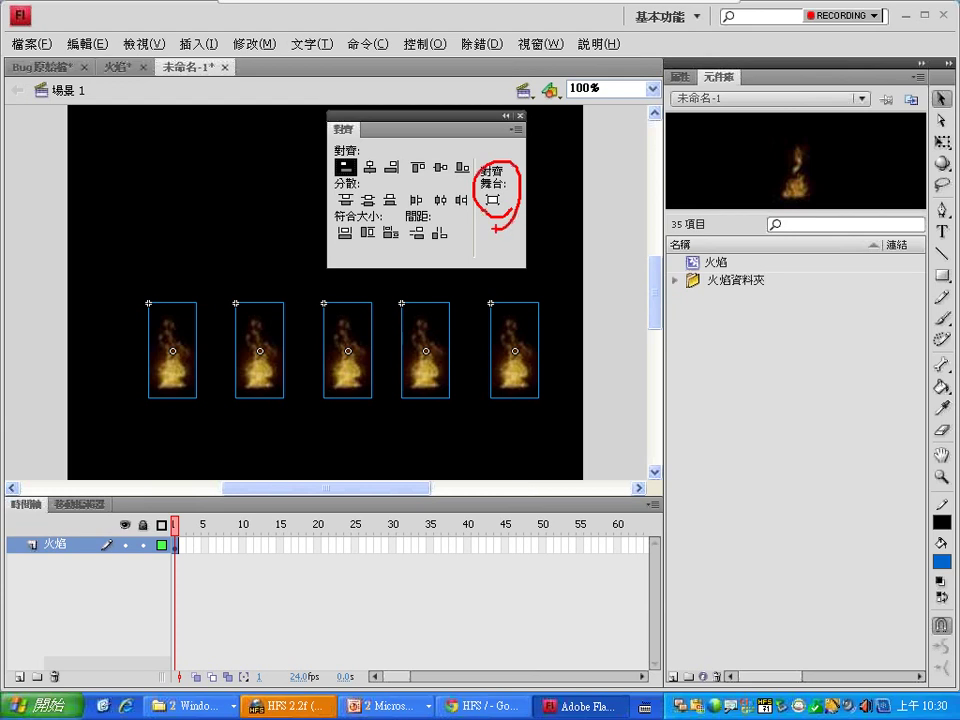
pyautogui.moveTo(166, 278); pyautogui.dragTo(168, 305)
pyautogui.moveTo(525, 276); pyautogui.dragTo(522, 330)
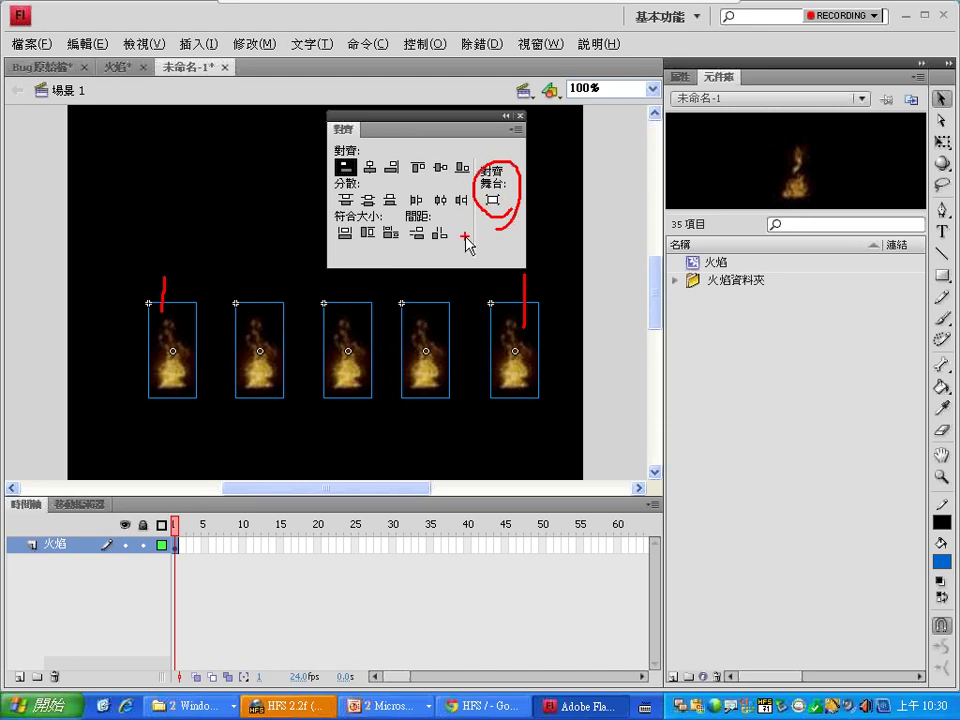
pyautogui.press('Escape')
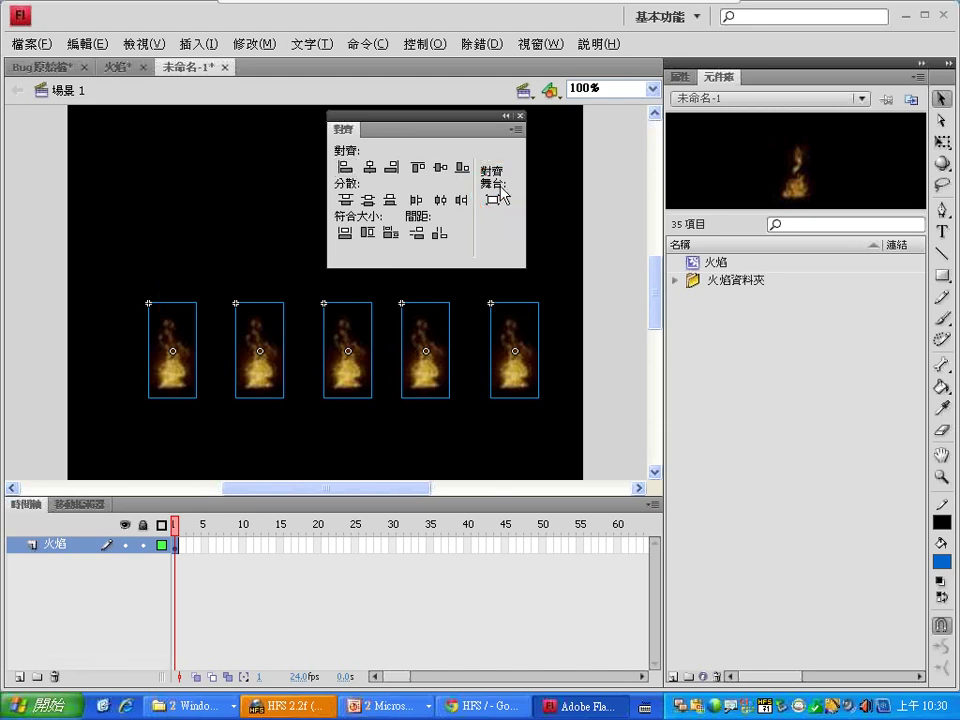
# Step: Distribute the five selected flames evenly by their horizontal centers and turn on alignment relative to the stage (對齊舞台)
pyautogui.click(440, 200)
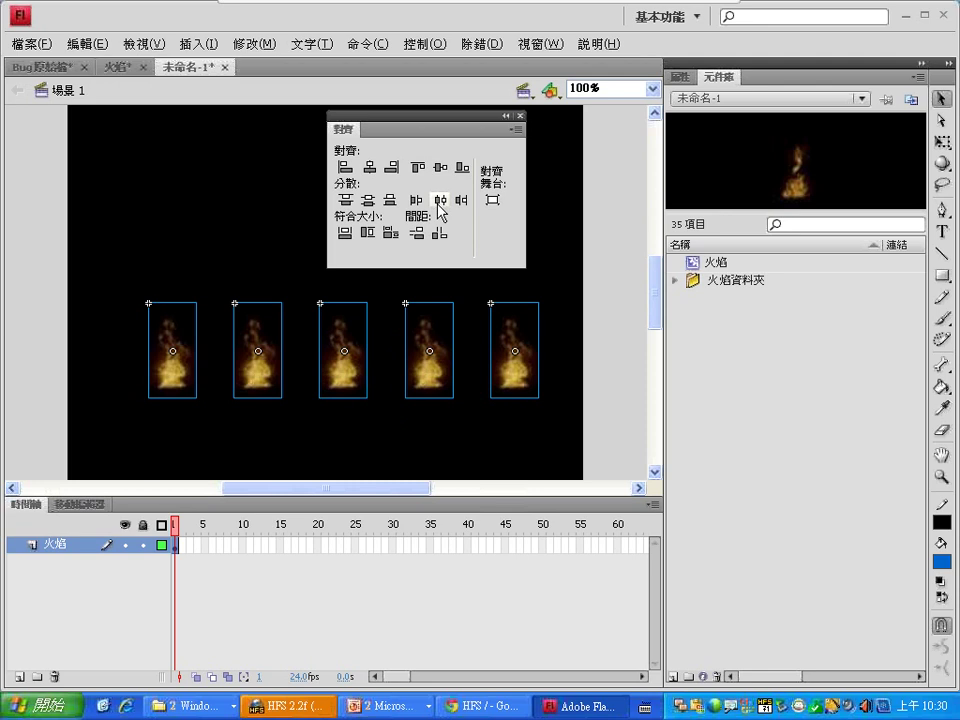
pyautogui.click(492, 201)
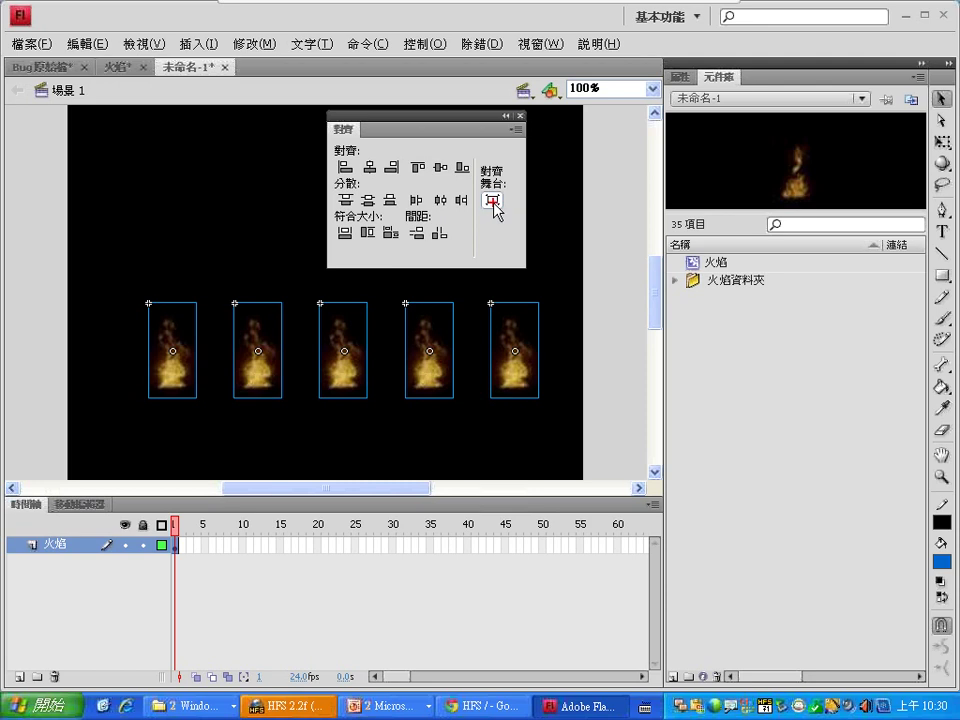
pyautogui.moveTo(65, 283); pyautogui.dragTo(65, 370)
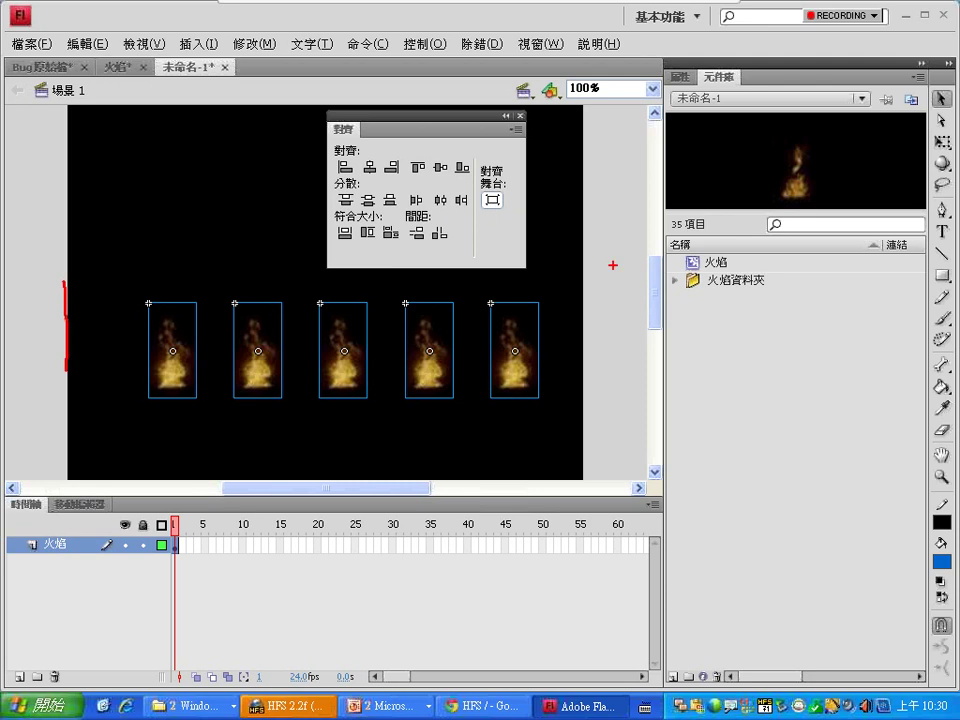
pyautogui.moveTo(591, 272); pyautogui.dragTo(583, 396)
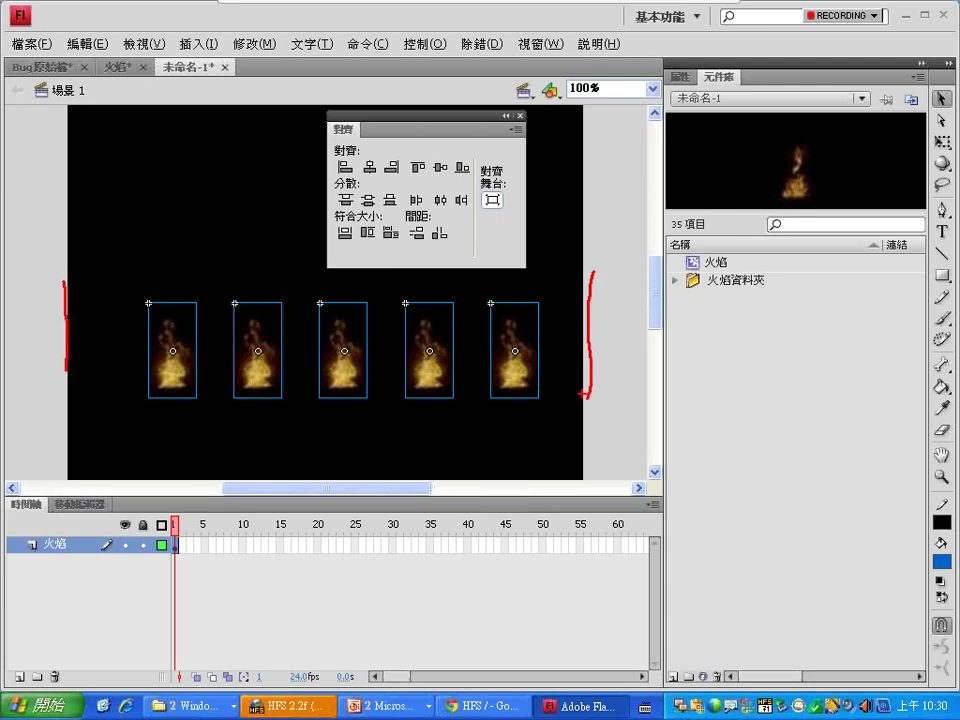
pyautogui.press('Escape')
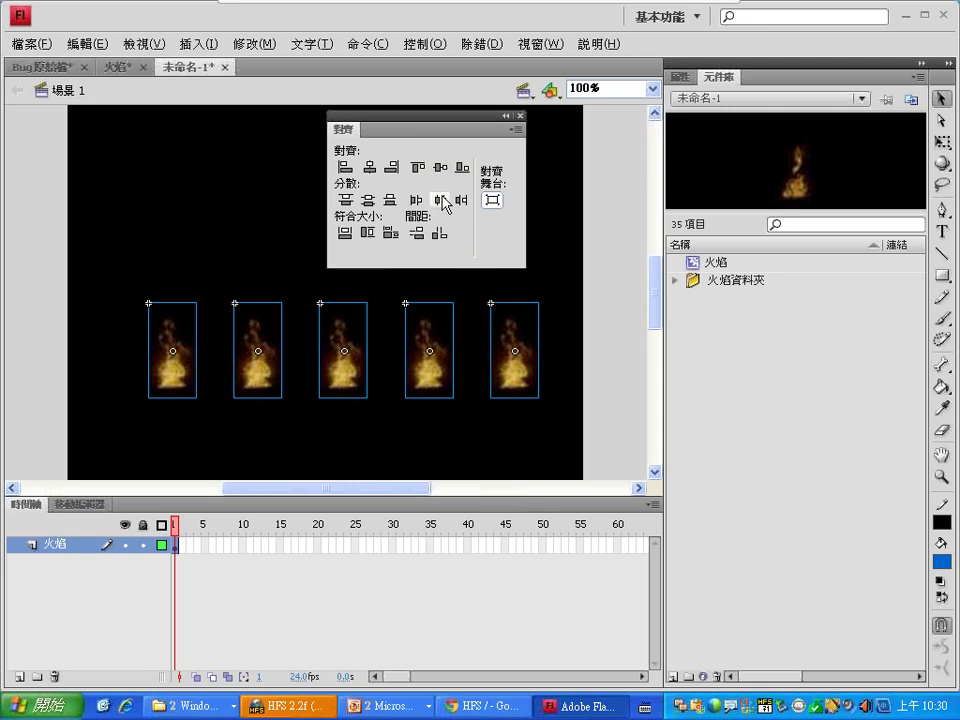
# Step: Try distributing the five flames by horizontal center across the full stage width, and undo that distribution
pyautogui.click(441, 200)
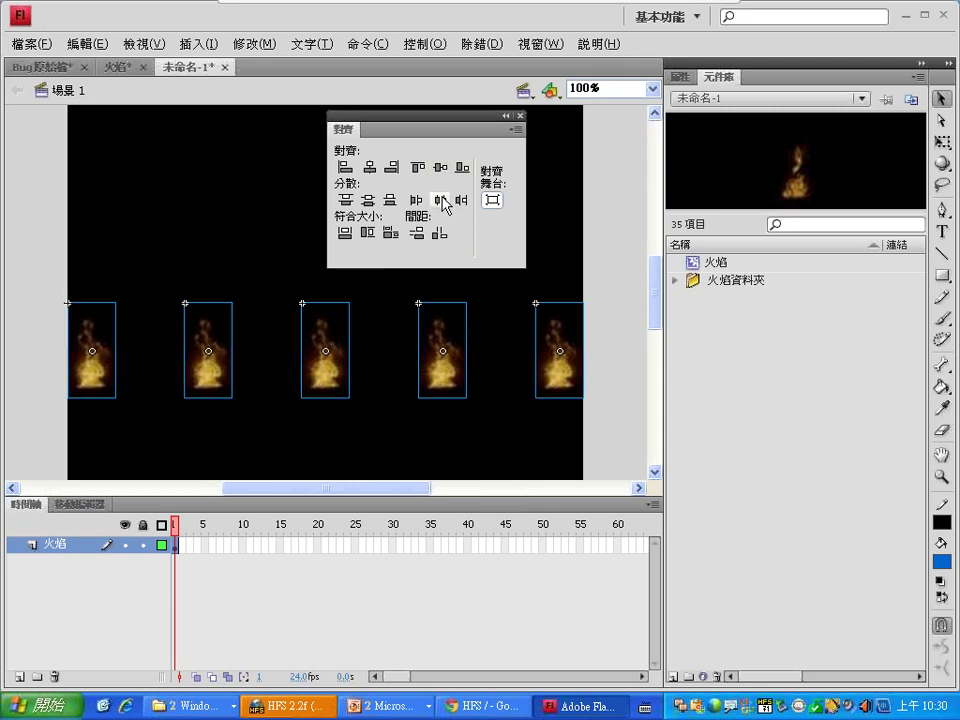
pyautogui.hotkey('ctrl', 'z')
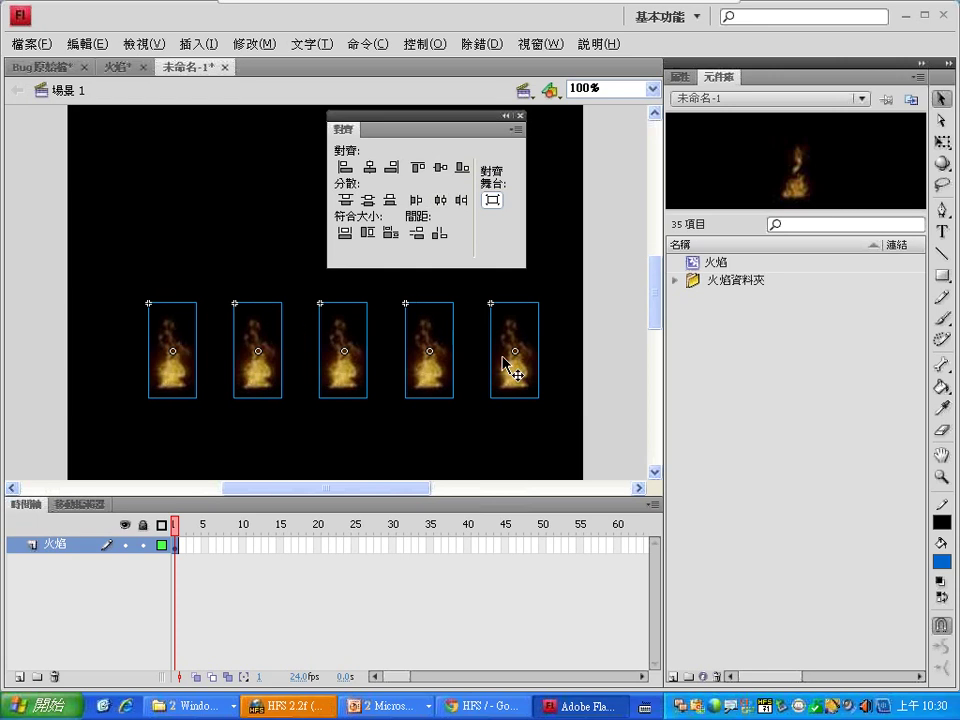
# Step: Nudge the row of five flames slightly to the left, close the Align options and deselect the flames
pyautogui.hotkey('ctrl', 'z')
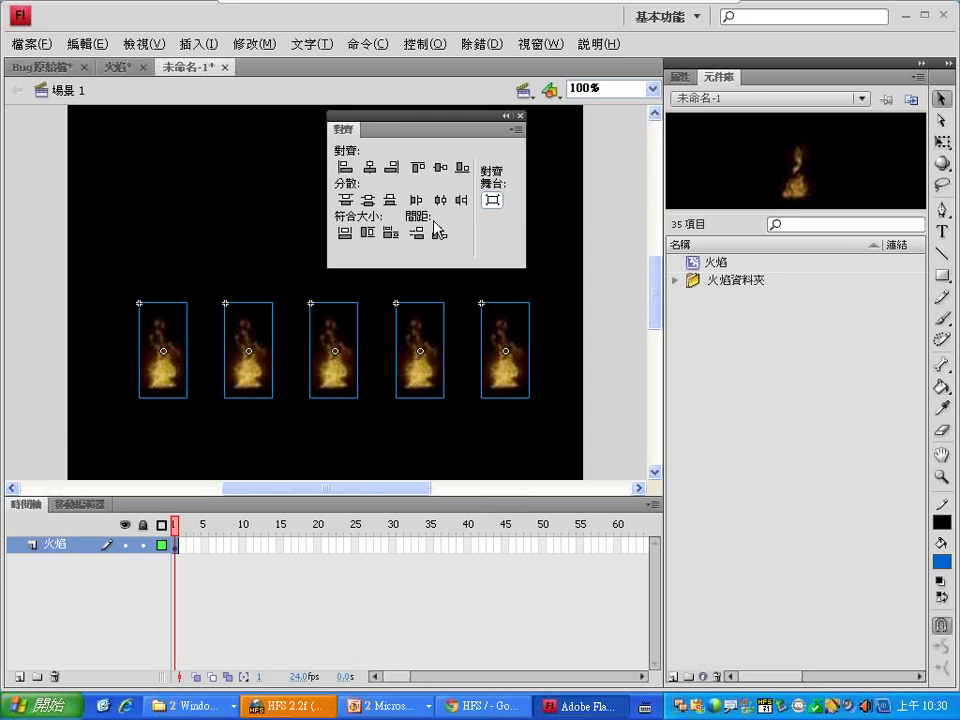
pyautogui.click(519, 116)
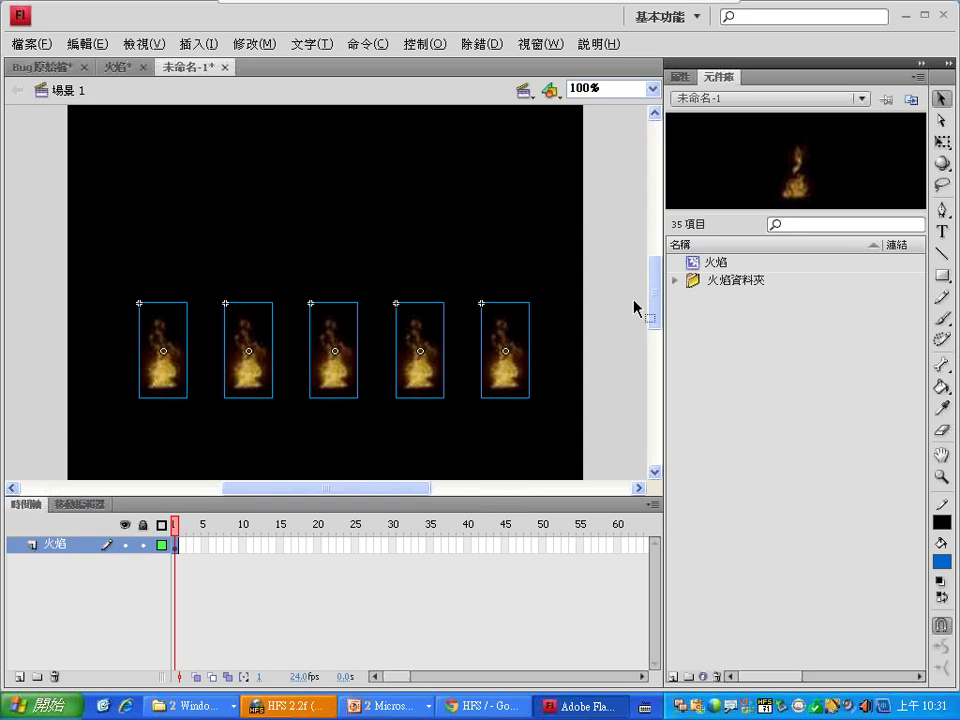
pyautogui.moveTo(652, 303); pyautogui.dragTo(651, 298)
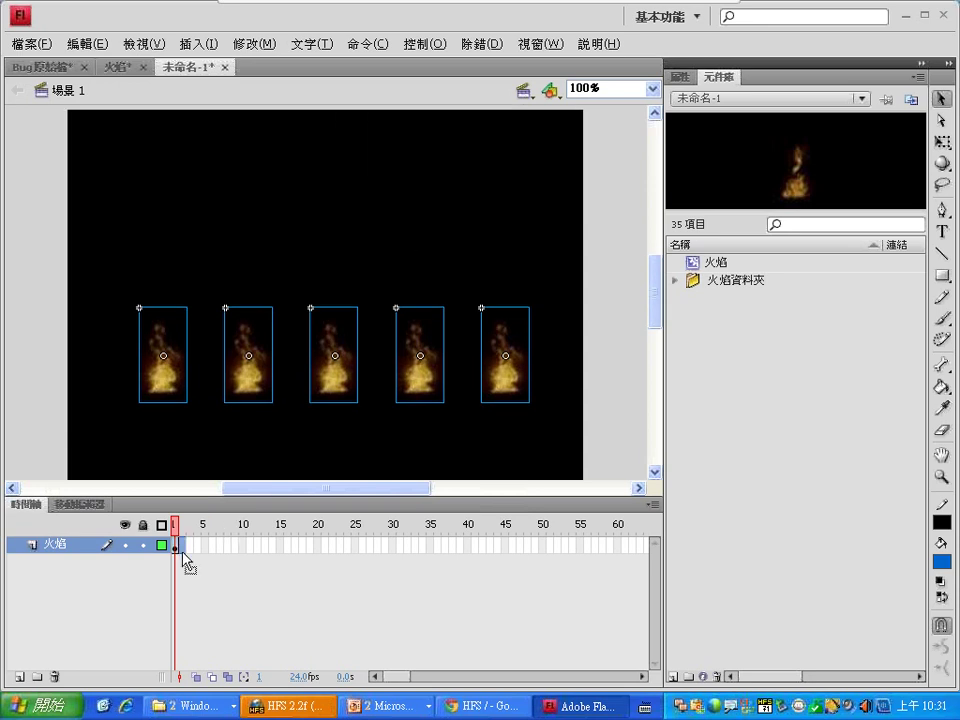
pyautogui.hotkey('ctrl', 'shift', 'a')
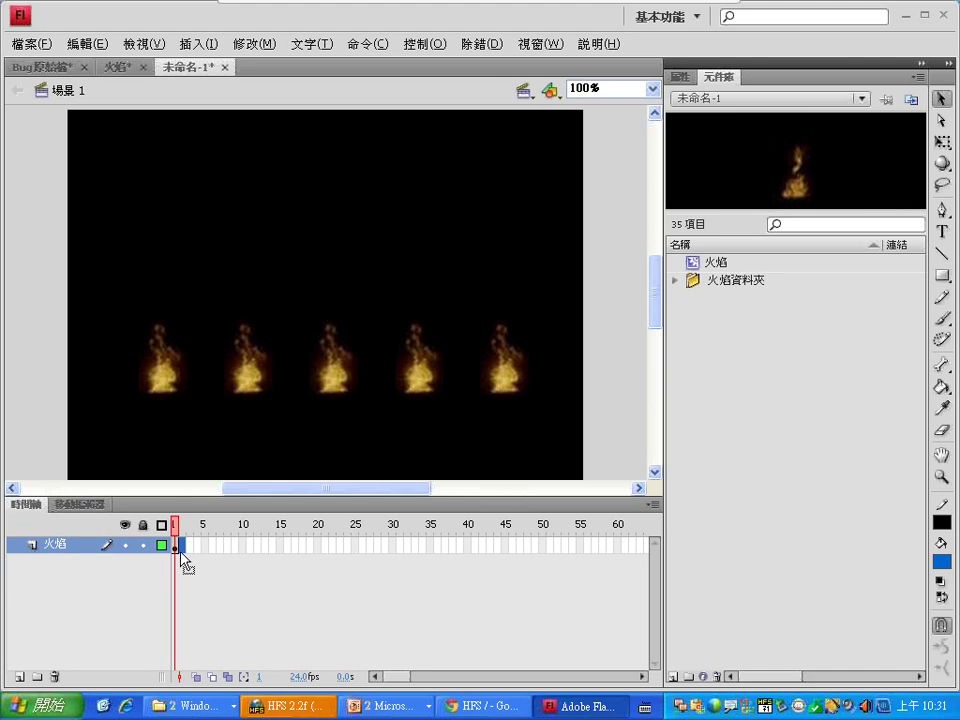
# Step: Test the movie to preview the five burning flames and close the preview
pyautogui.click(428, 45)
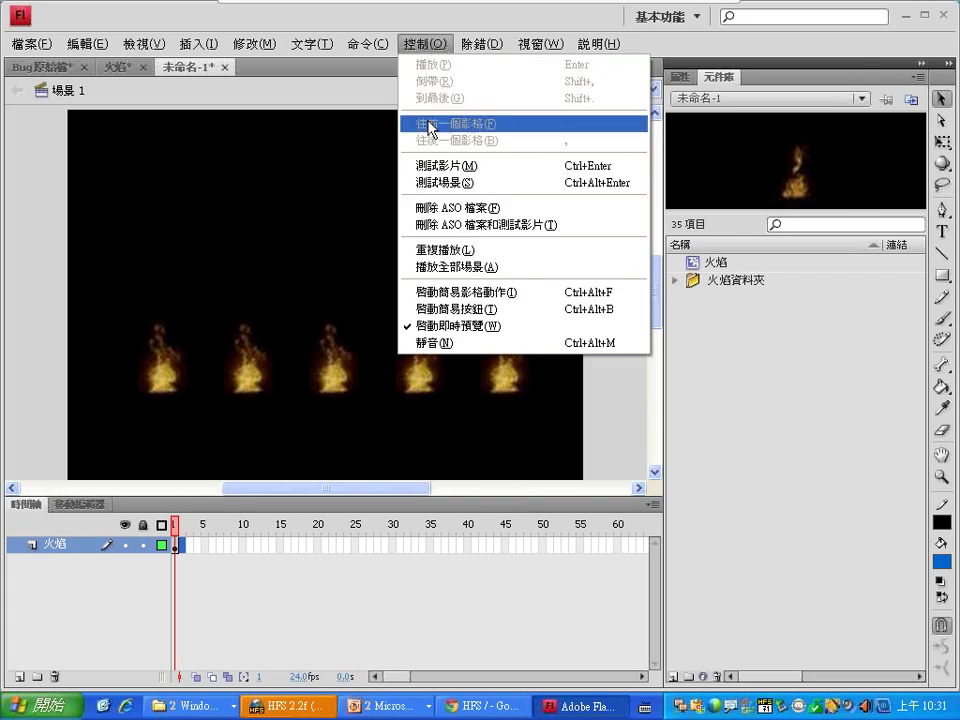
pyautogui.click(430, 166)
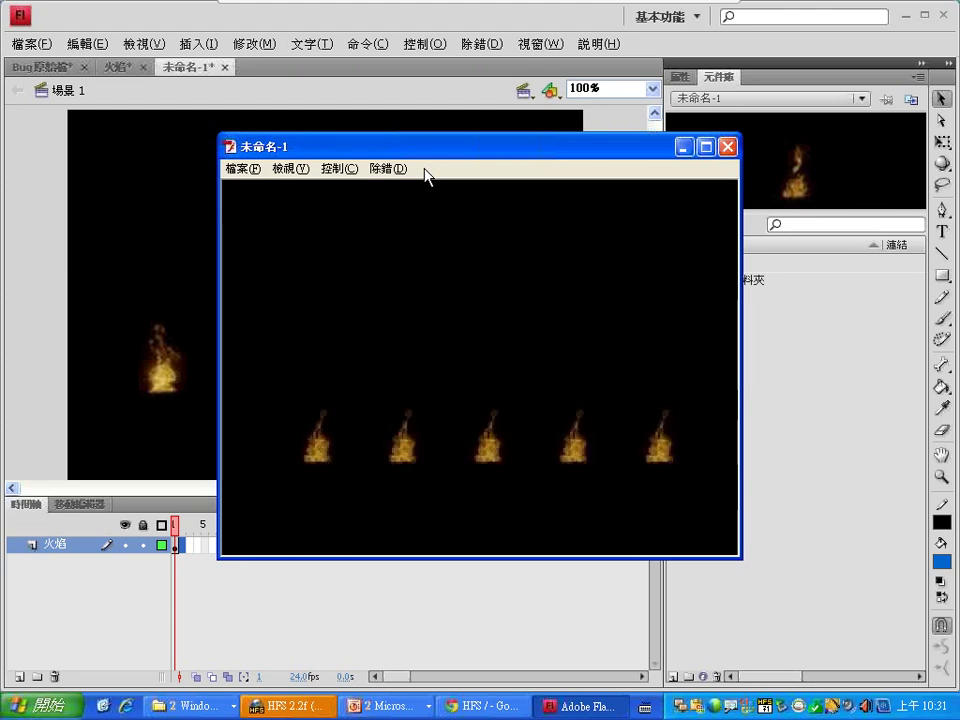
pyautogui.click(727, 147)
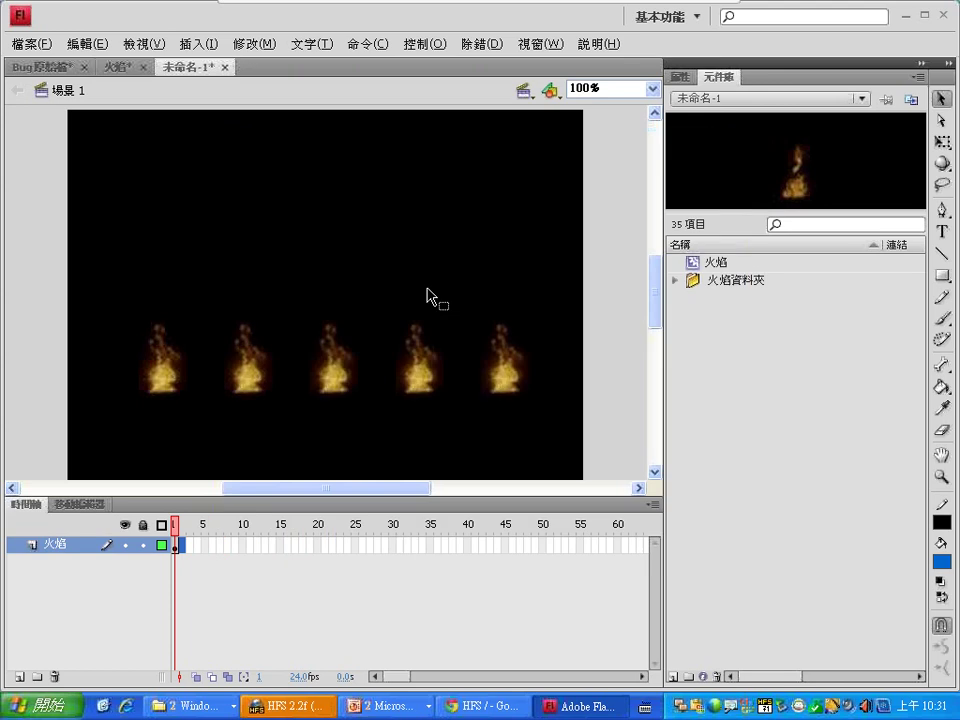
pyautogui.moveTo(171, 510); pyautogui.dragTo(880, 537)
pyautogui.moveTo(862, 510)
pyautogui.mouseDown()
pyautogui.moveTo(903, 546)
pyautogui.moveTo(848, 560)
pyautogui.mouseUp()
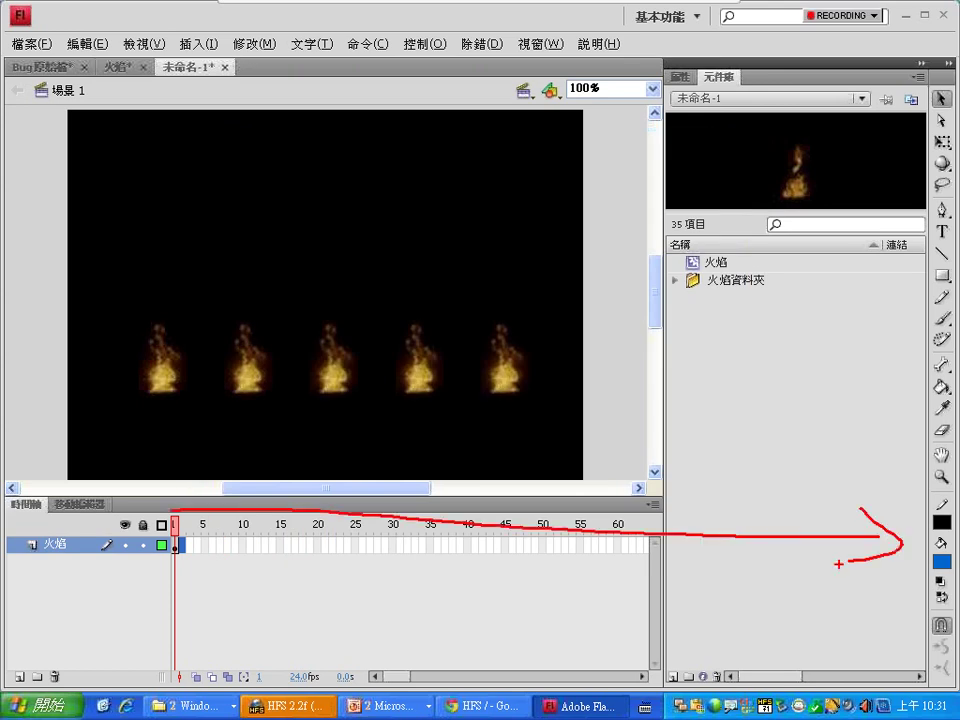
pyautogui.moveTo(176, 515)
pyautogui.mouseDown()
pyautogui.moveTo(172, 690)
pyautogui.moveTo(243, 602)
pyautogui.mouseUp()
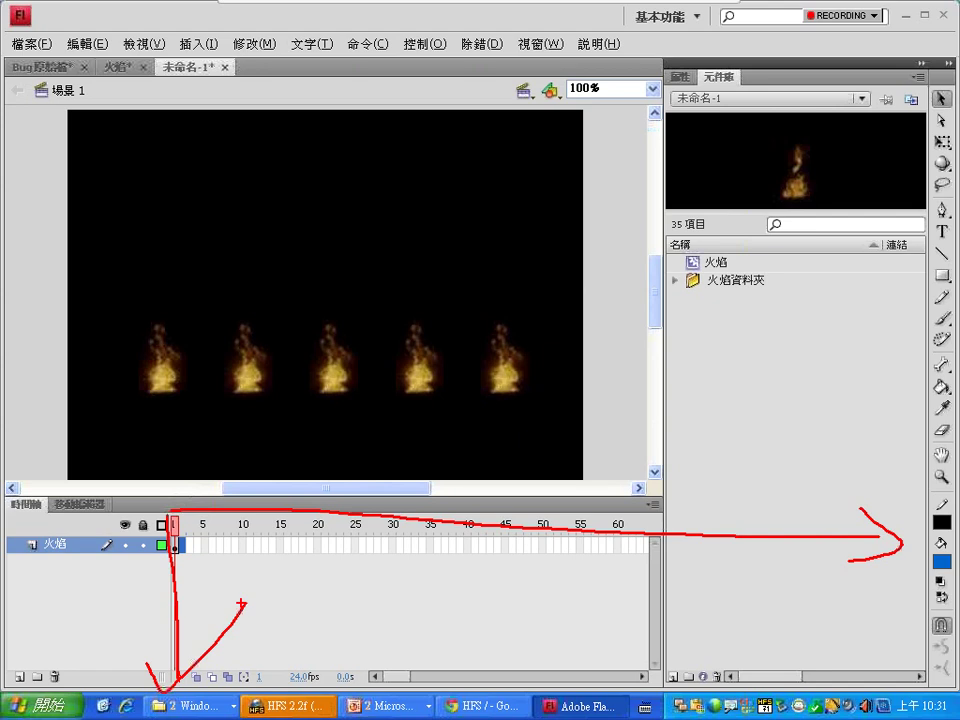
pyautogui.press('Escape')
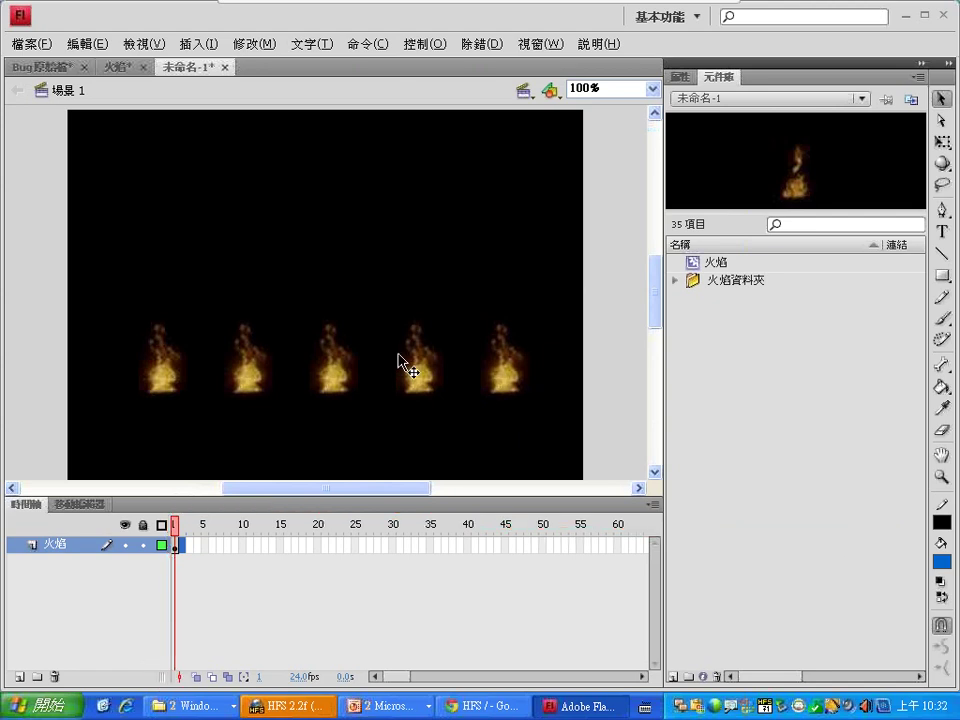
# Step: Select the middle flame, run the movie test again to watch the flames' motion, and return to the stage
pyautogui.click(336, 368)
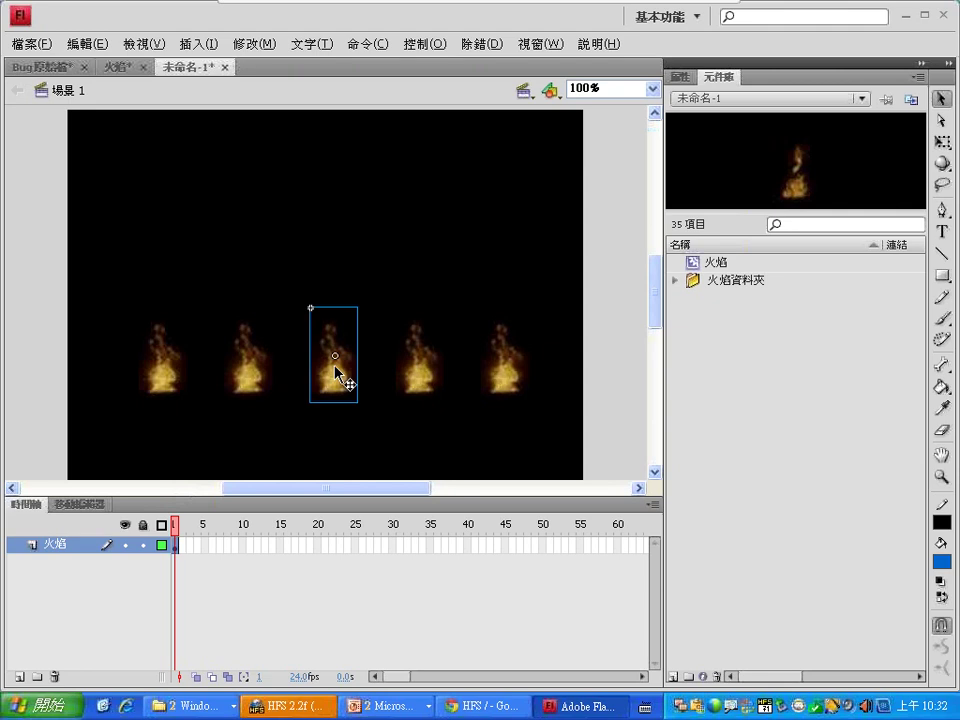
pyautogui.click(428, 45)
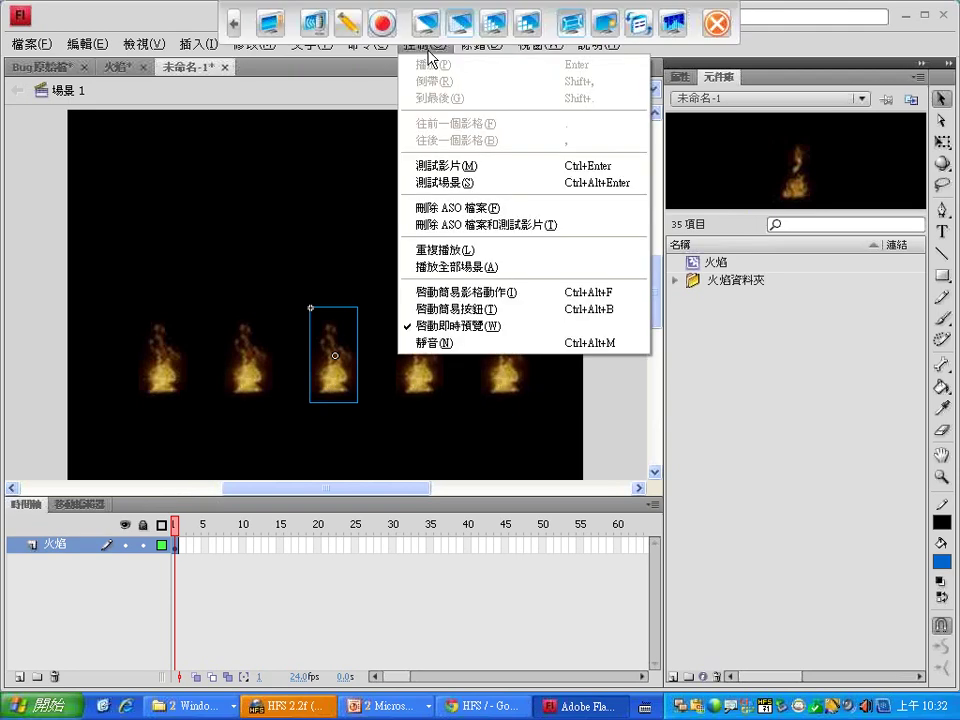
pyautogui.click(433, 165)
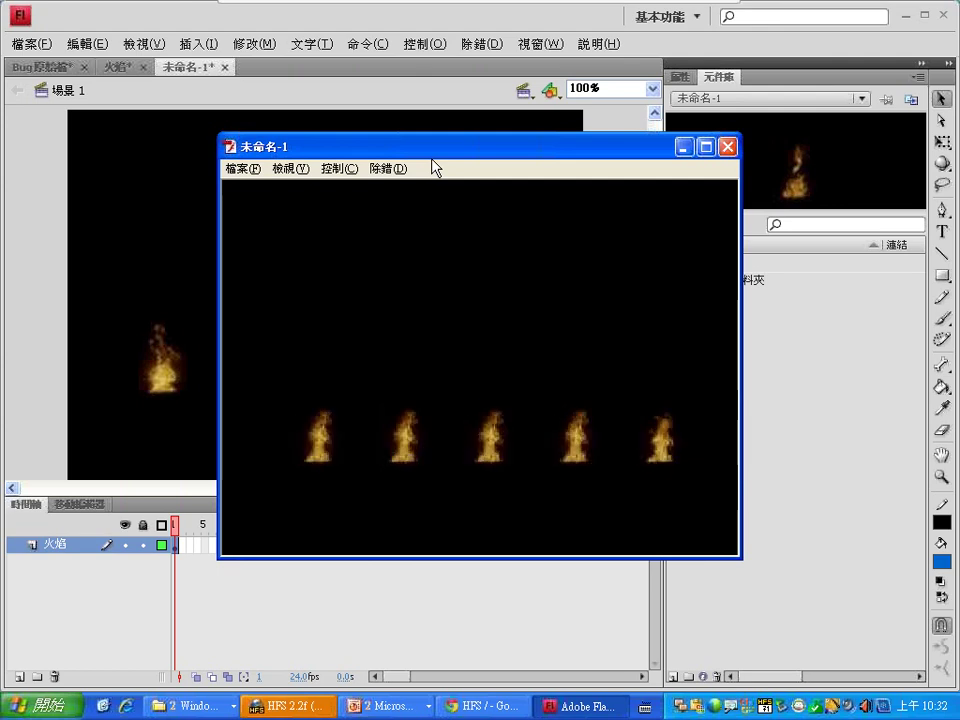
pyautogui.click(727, 147)
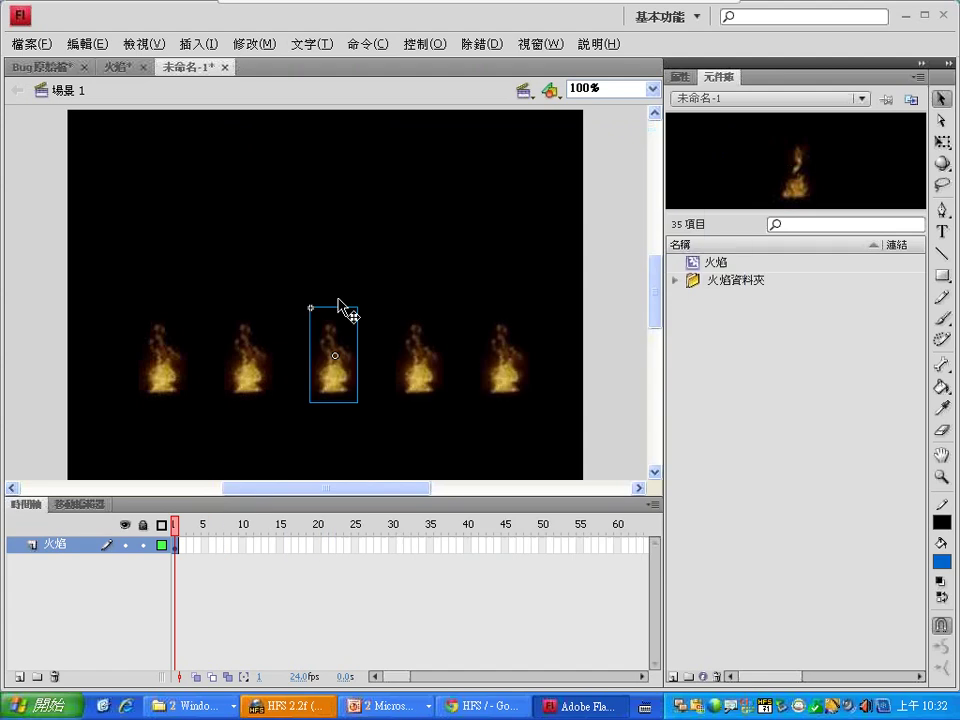